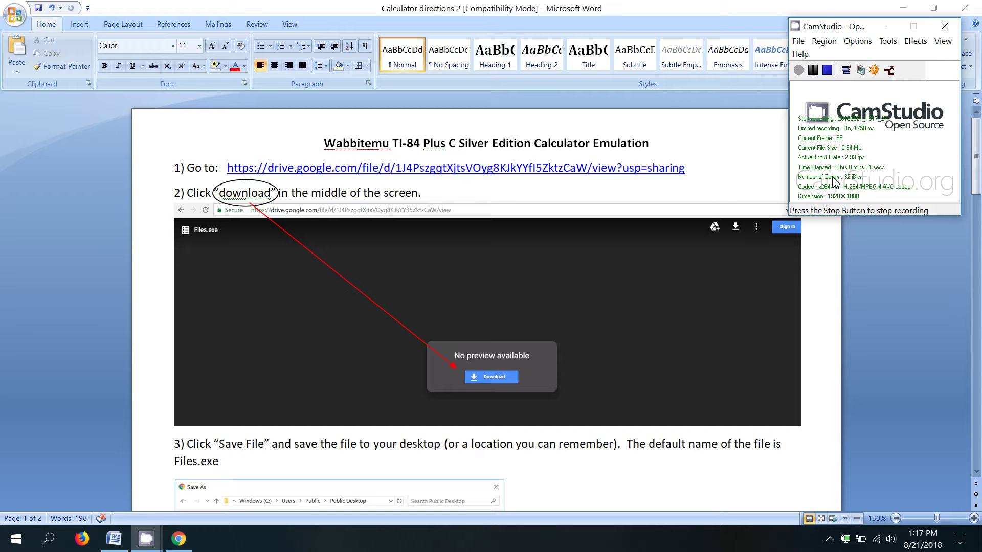
Copy the full Google Drive link given in step 1 of the calculator directions.
{"action": "left_click", "coordinate": [699, 169]}
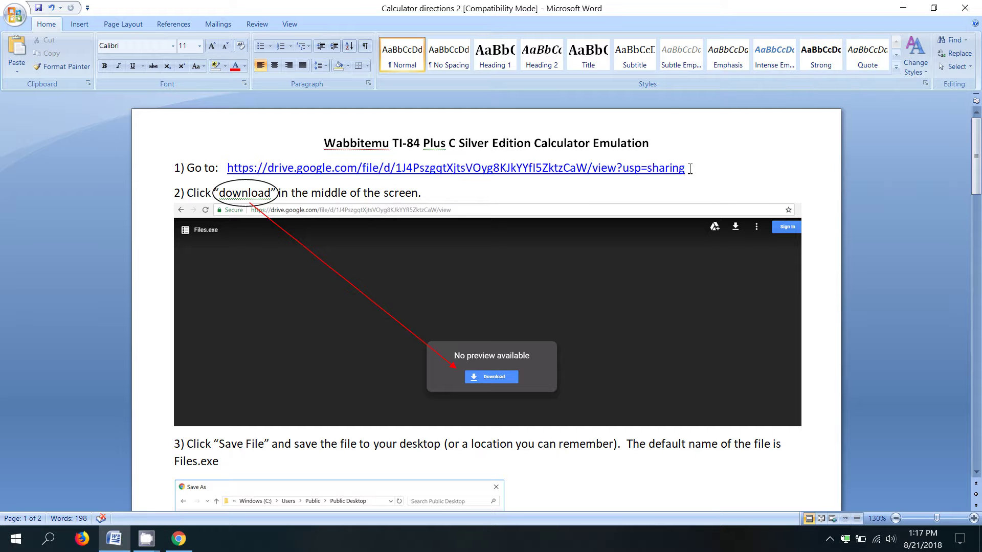
{"action": "left_click_drag", "start_coordinate": [690, 170], "coordinate": [232, 167]}
{"action": "key", "text": "ctrl+c"}
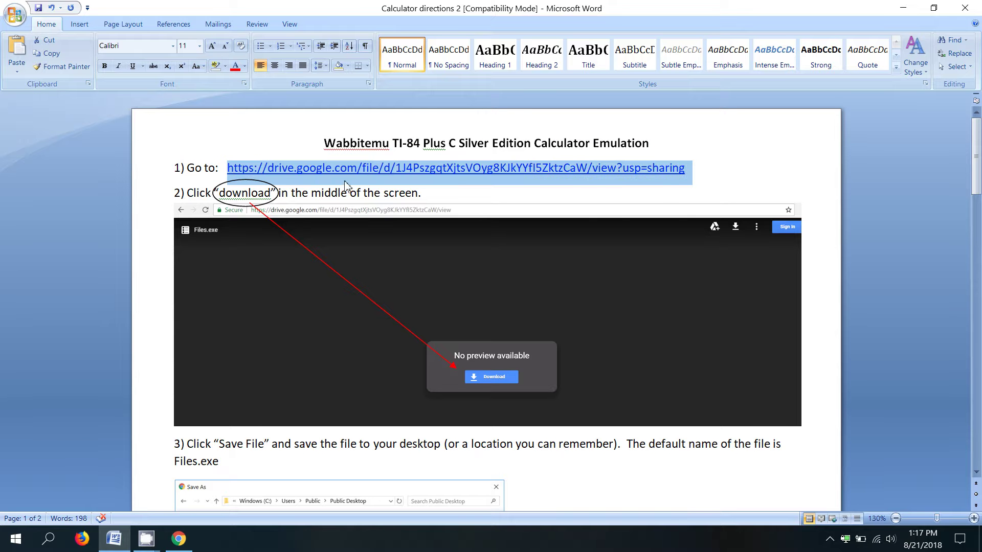
Switch to Chrome and open the copied Google Drive link.
{"action": "left_click", "coordinate": [179, 539]}
{"action": "left_click", "coordinate": [283, 31]}
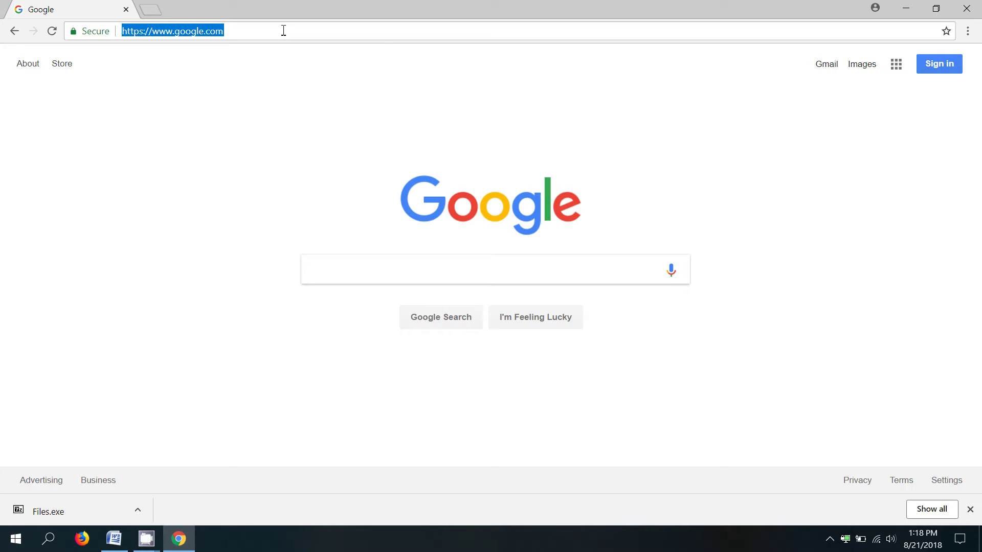
{"action": "key", "text": "ctrl+v"}
{"action": "key", "text": "Return"}
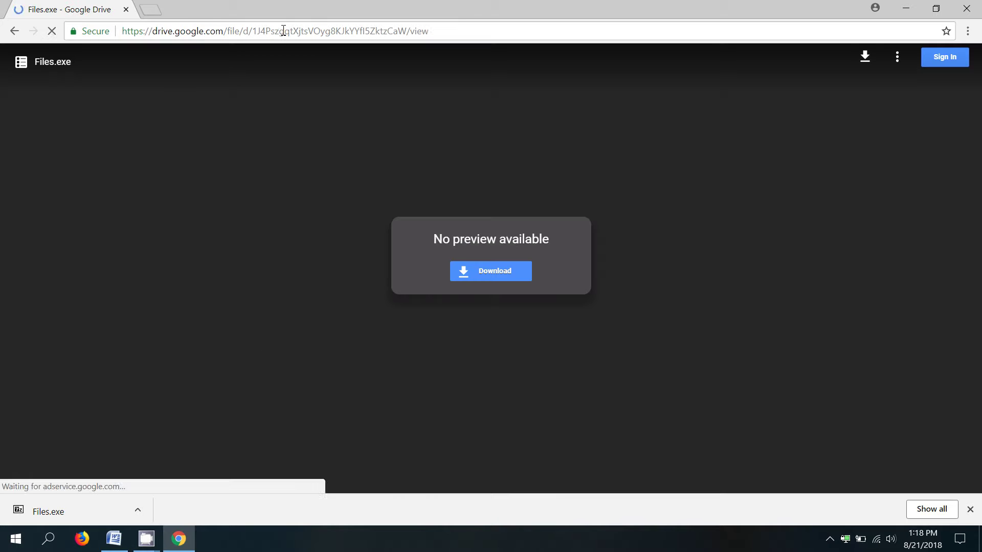
Review the download instruction in the Word directions, and start downloading Files.exe from the Google Drive page in Chrome.
{"action": "left_click", "coordinate": [114, 539]}
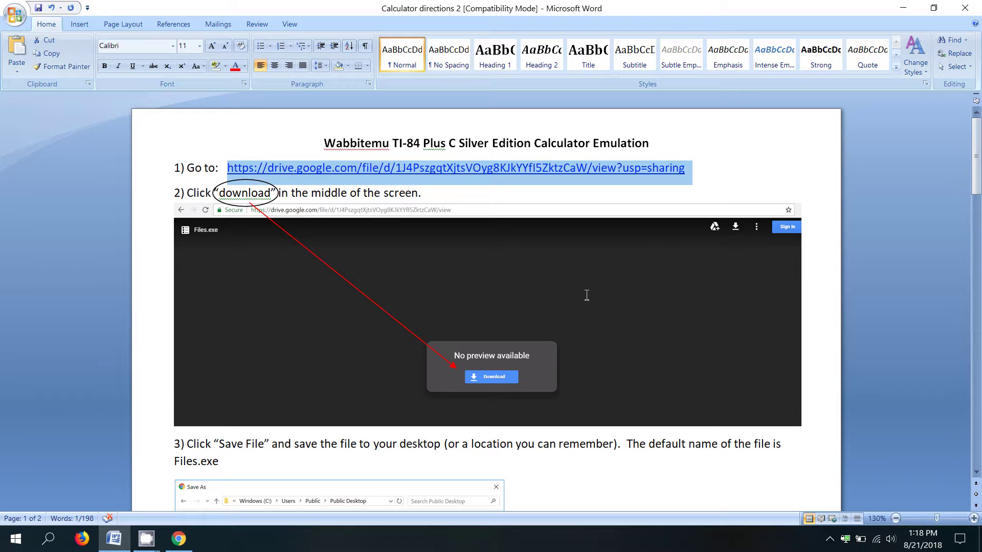
{"action": "left_click", "coordinate": [727, 182]}
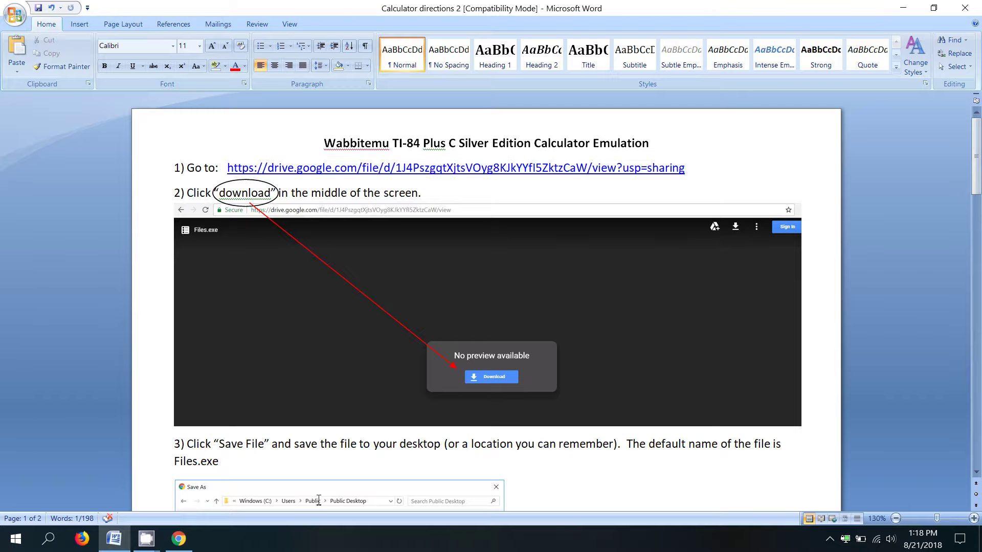
{"action": "left_click_drag", "start_coordinate": [978, 187], "coordinate": [978, 217]}
{"action": "key", "text": "alt+Tab"}
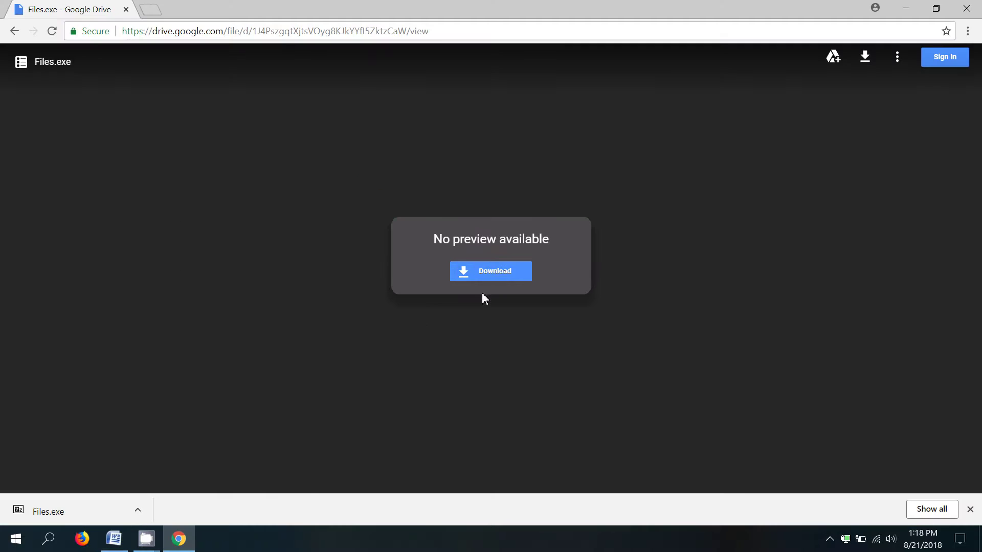
{"action": "left_click", "coordinate": [501, 271]}
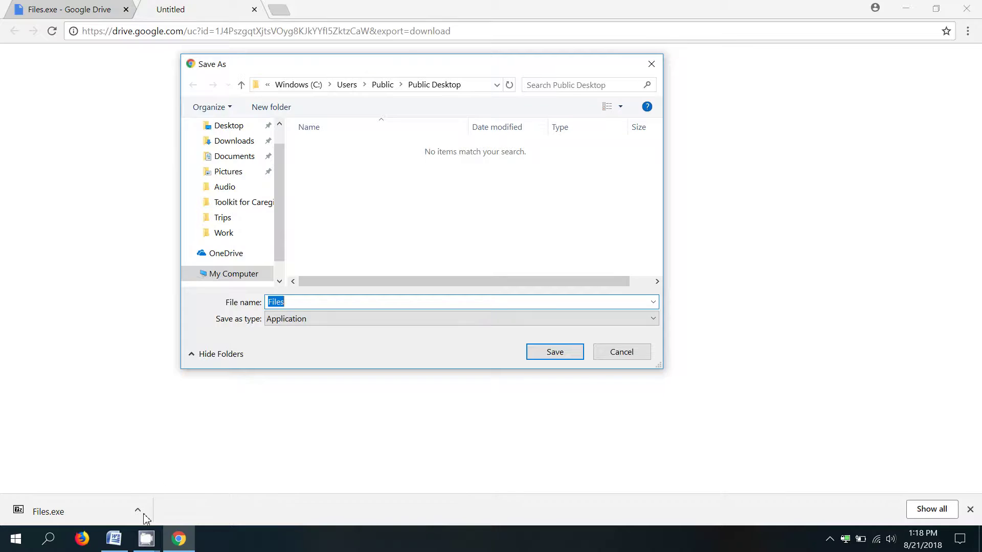
Check step 3 of the Word directions, and save the download in Chrome as Files to the Public Desktop folder.
{"action": "left_click", "coordinate": [115, 539]}
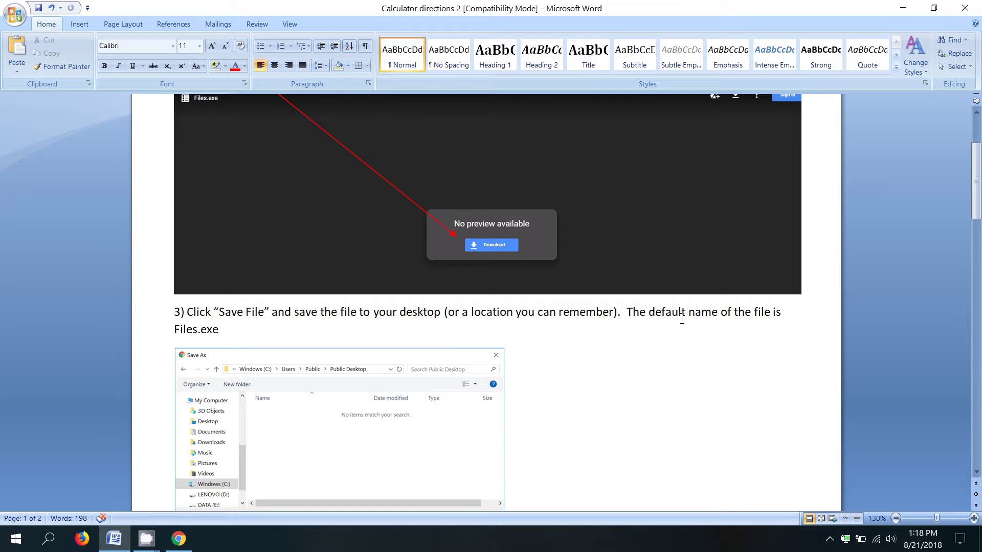
{"action": "left_click_drag", "start_coordinate": [977, 215], "coordinate": [977, 235]}
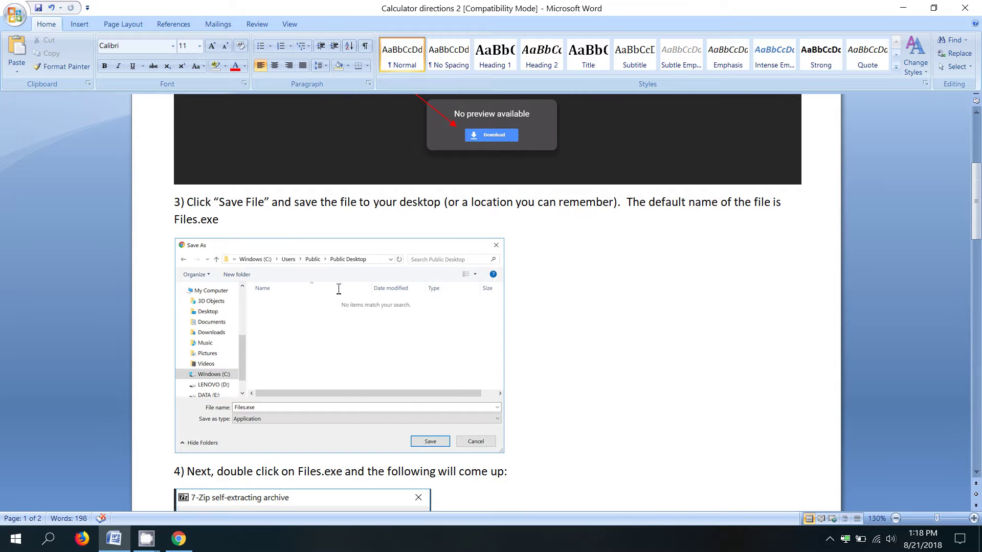
{"action": "left_click", "coordinate": [178, 539]}
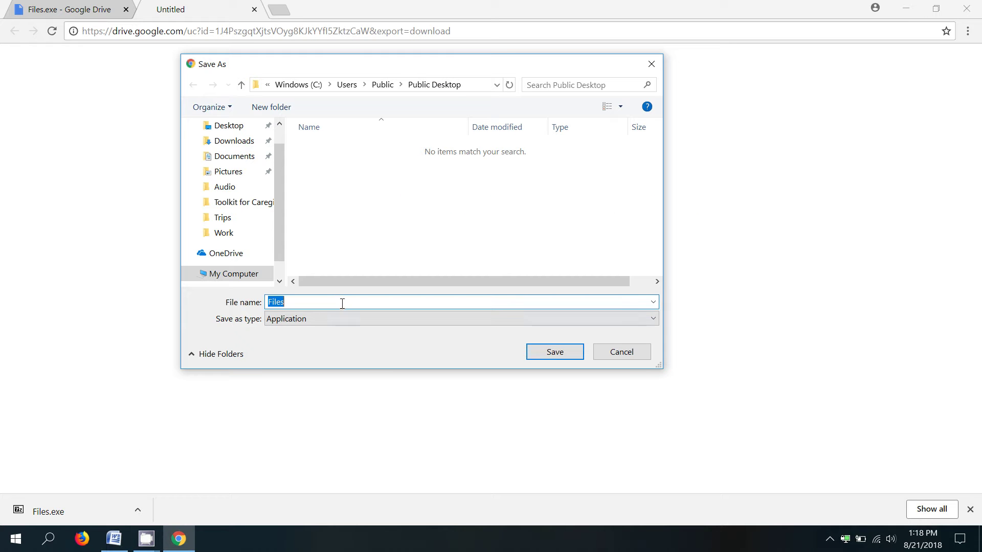
{"action": "left_click", "coordinate": [556, 357]}
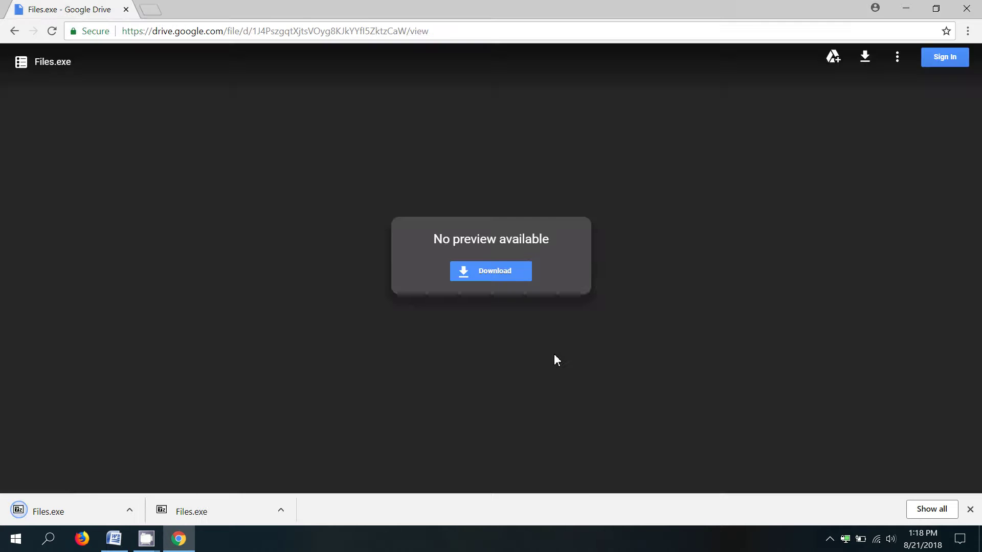
Read step 4 of the Word directions, and launch Files.exe from the desktop, allowing it to run despite the SmartScreen prompt.
{"action": "left_click", "coordinate": [905, 8]}
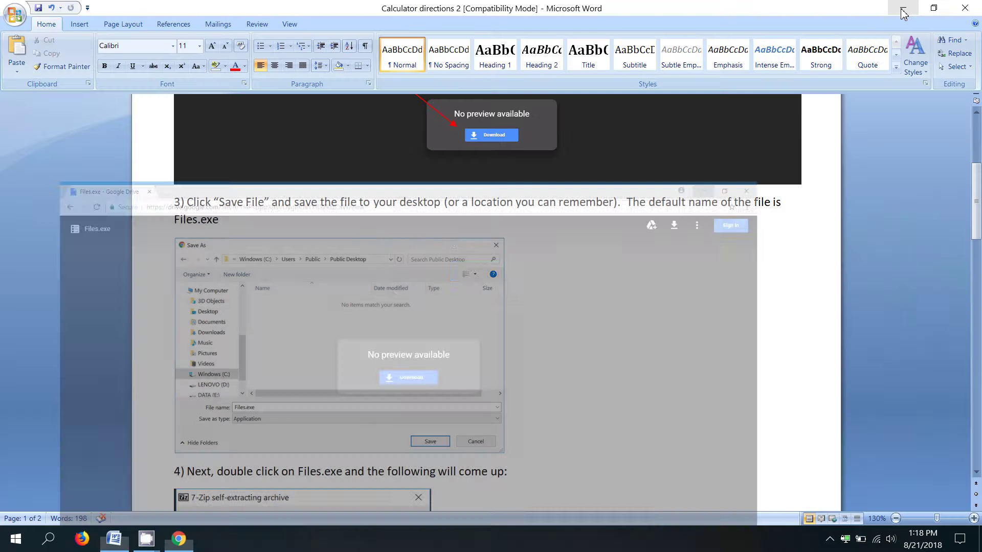
{"action": "left_click", "coordinate": [905, 11]}
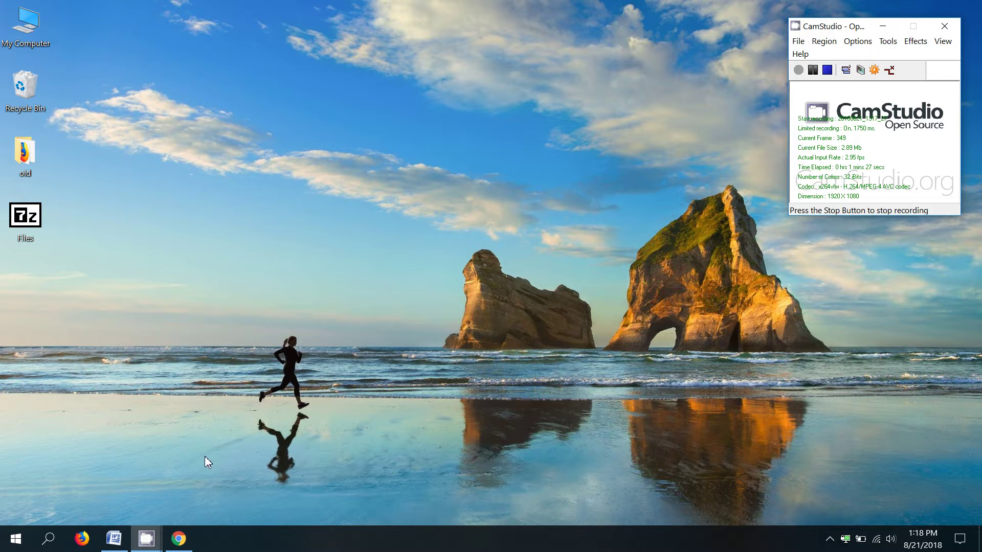
{"action": "left_click", "coordinate": [121, 538]}
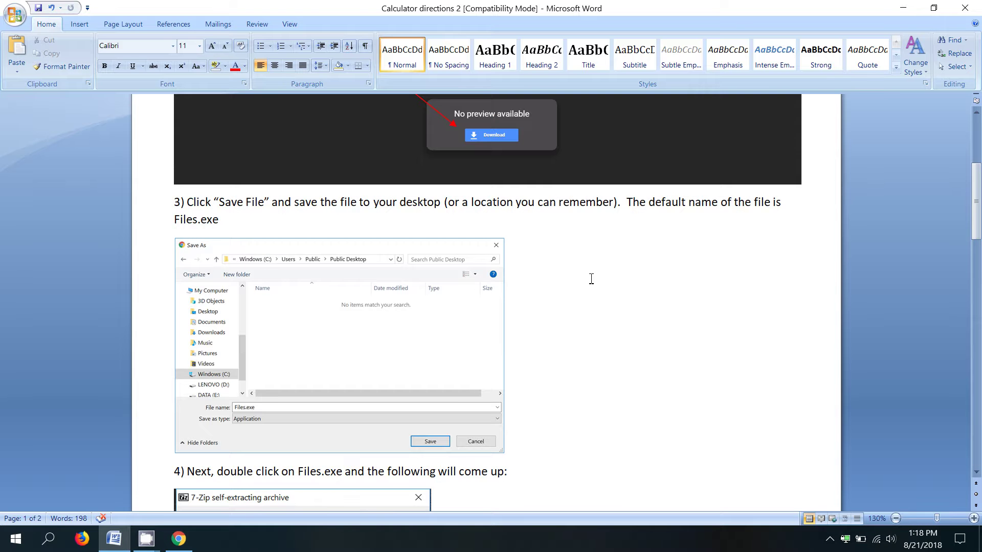
{"action": "left_click_drag", "start_coordinate": [976, 220], "coordinate": [979, 261]}
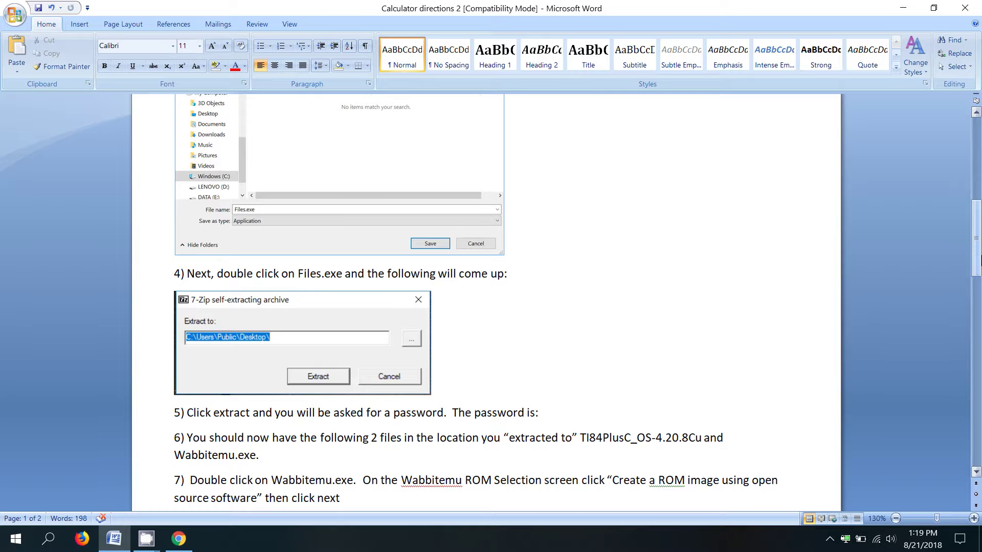
{"action": "left_click", "coordinate": [900, 12]}
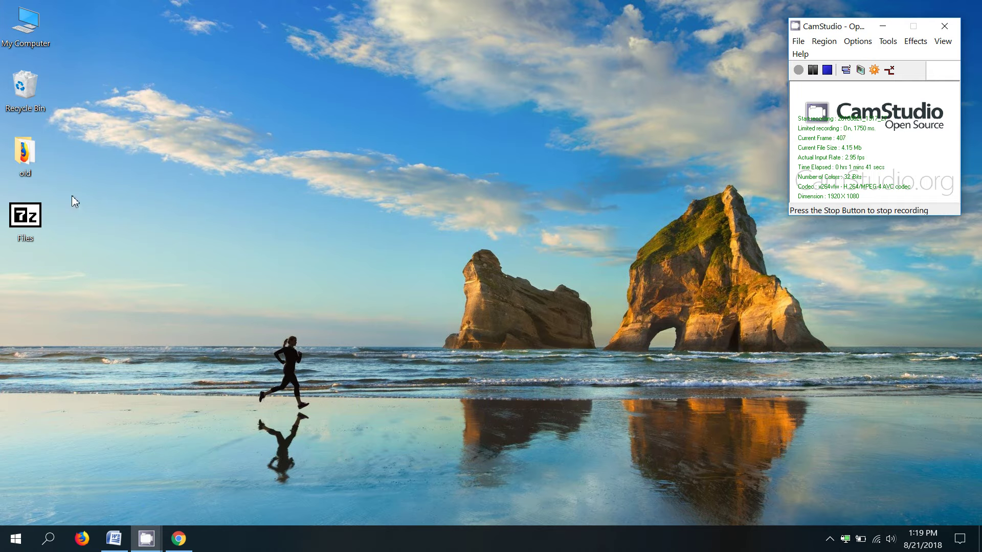
{"action": "double_click", "coordinate": [21, 229]}
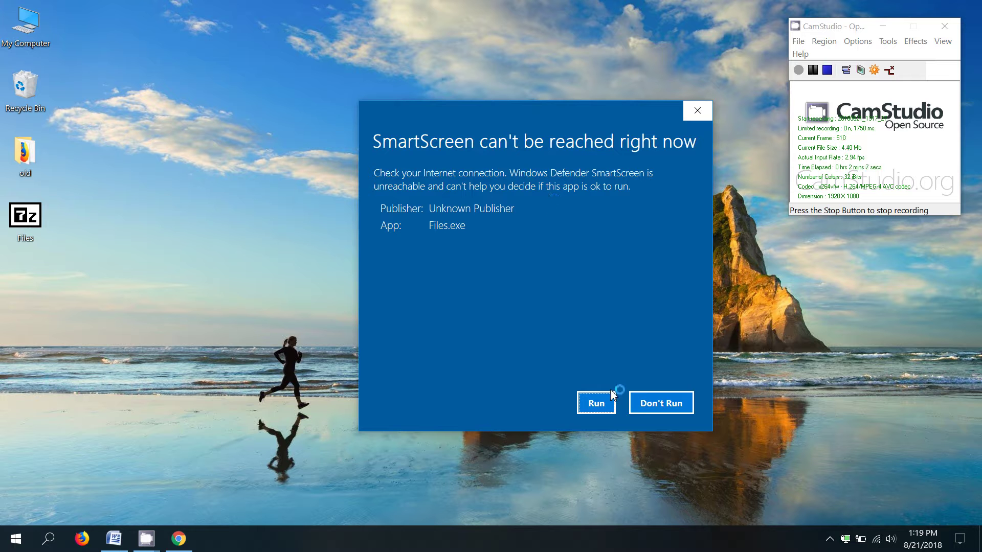
{"action": "left_click", "coordinate": [609, 403]}
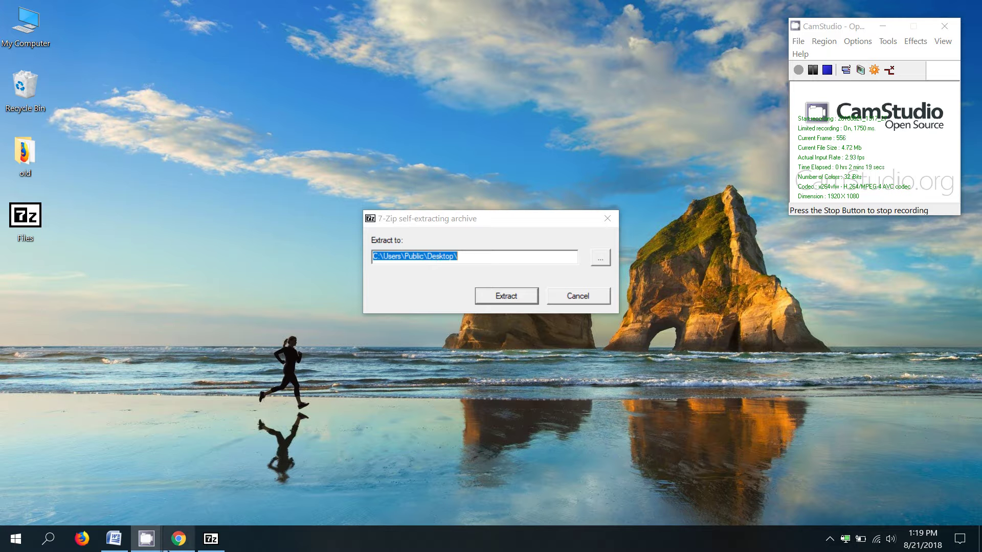
Read step 5 of the Word directions, and extract the 7-Zip archive to C:\Users\Public\Desktop\, entering the archive password.
{"action": "left_click", "coordinate": [113, 540]}
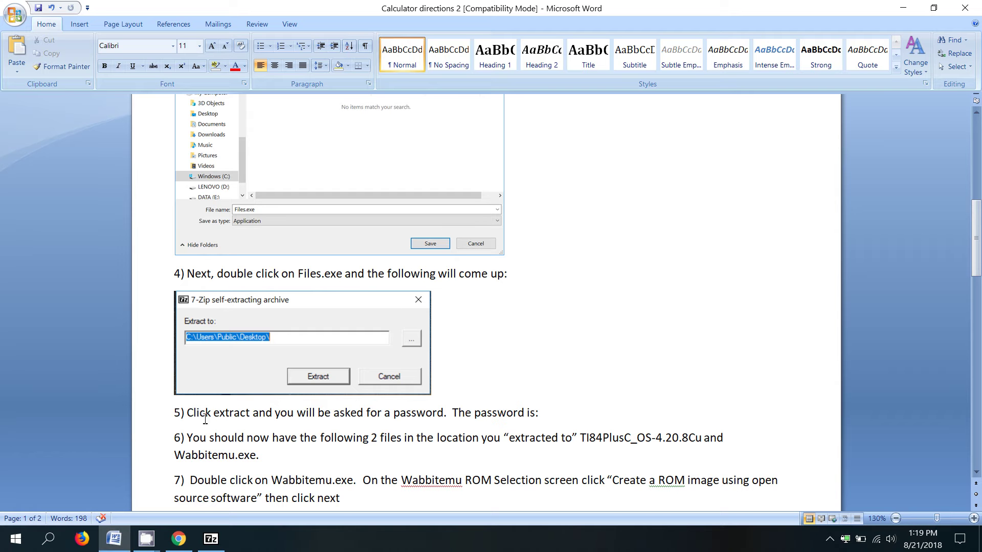
{"action": "left_click_drag", "start_coordinate": [189, 413], "coordinate": [427, 414]}
{"action": "left_click", "coordinate": [553, 412]}
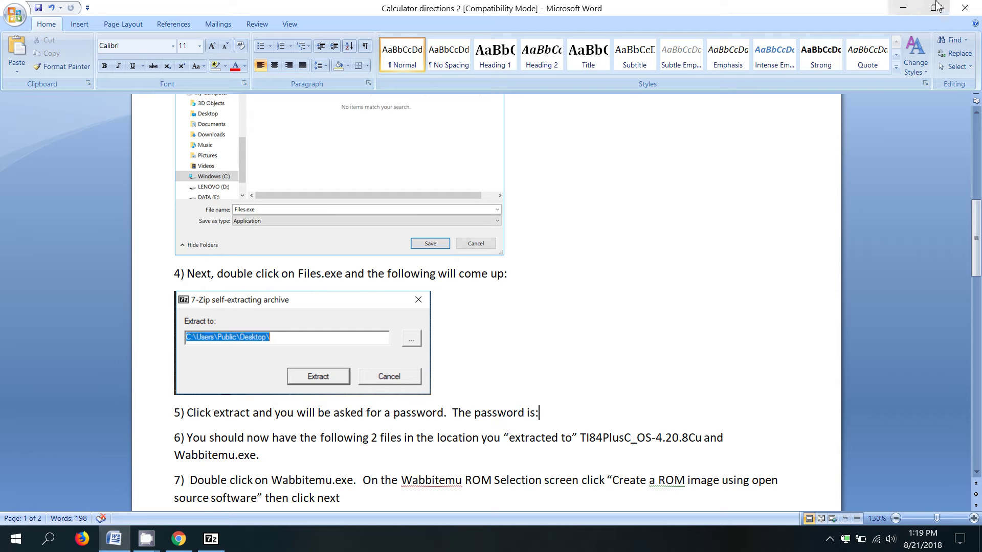
{"action": "left_click", "coordinate": [902, 13]}
{"action": "left_click", "coordinate": [512, 295]}
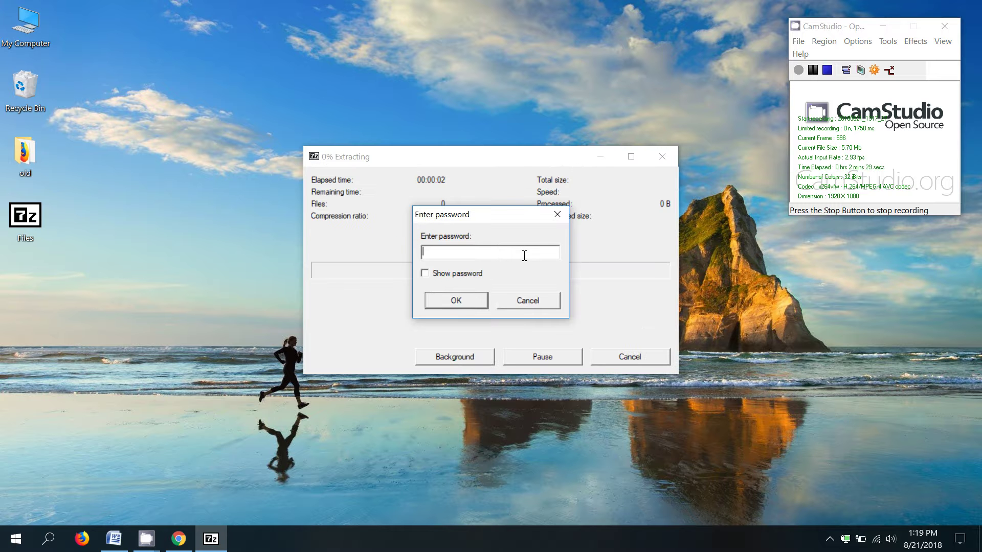
{"action": "type", "text": "************"}
{"action": "left_click", "coordinate": [474, 304]}
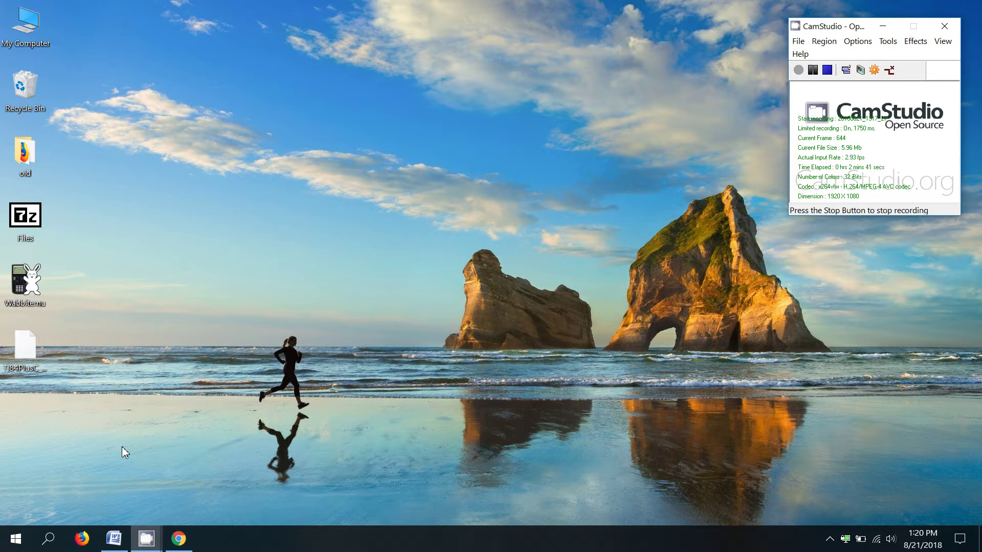
Check the extracted Wabbitemu and TI84PlusC_OS-4.20.8Cu files on the desktop against step 6 of the Word directions.
{"action": "left_click", "coordinate": [22, 282]}
{"action": "left_click", "coordinate": [25, 348]}
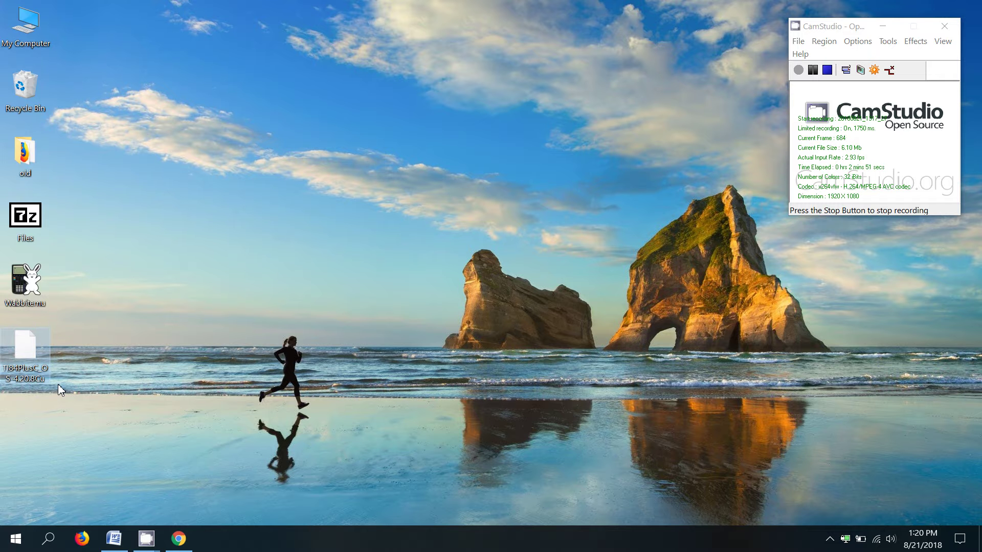
{"action": "left_click", "coordinate": [114, 538]}
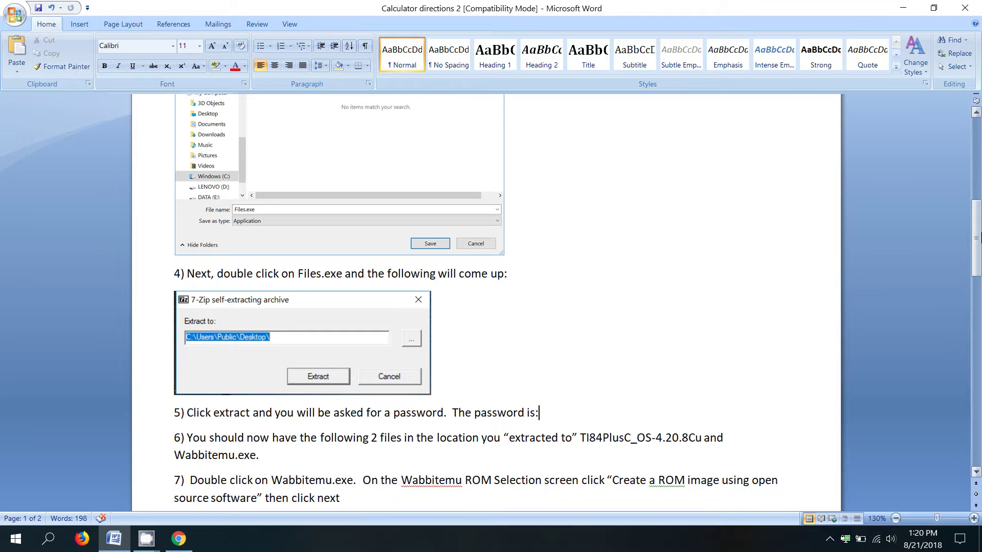
{"action": "left_click_drag", "start_coordinate": [976, 230], "coordinate": [976, 254]}
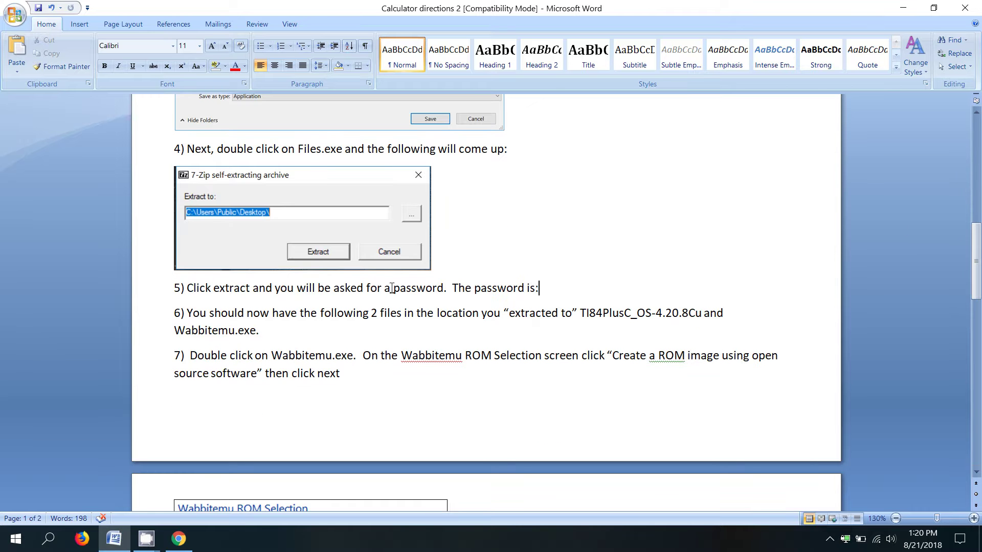
{"action": "left_click", "coordinate": [579, 313]}
{"action": "left_click_drag", "start_coordinate": [581, 313], "coordinate": [646, 313]}
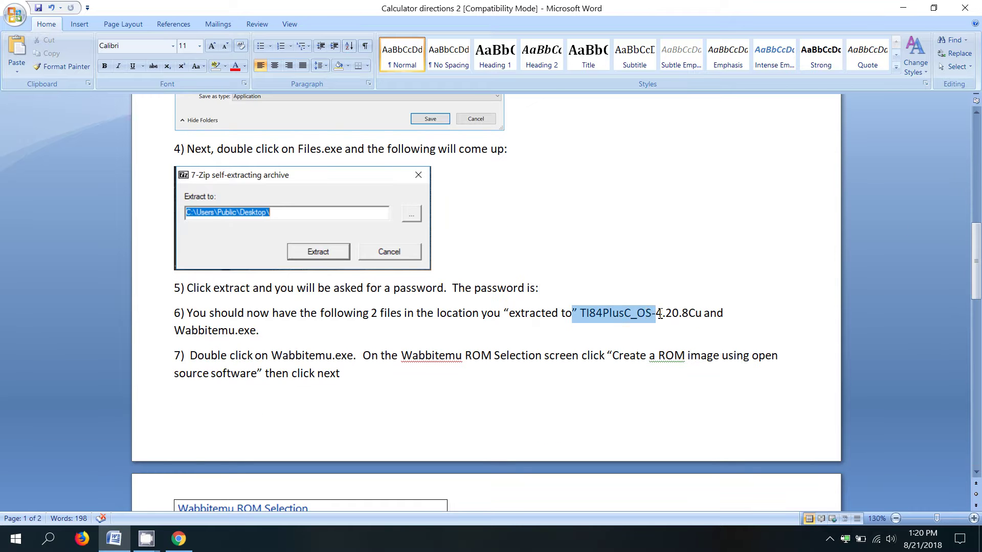
{"action": "left_click_drag", "start_coordinate": [227, 335], "coordinate": [269, 314]}
{"action": "left_click", "coordinate": [269, 337]}
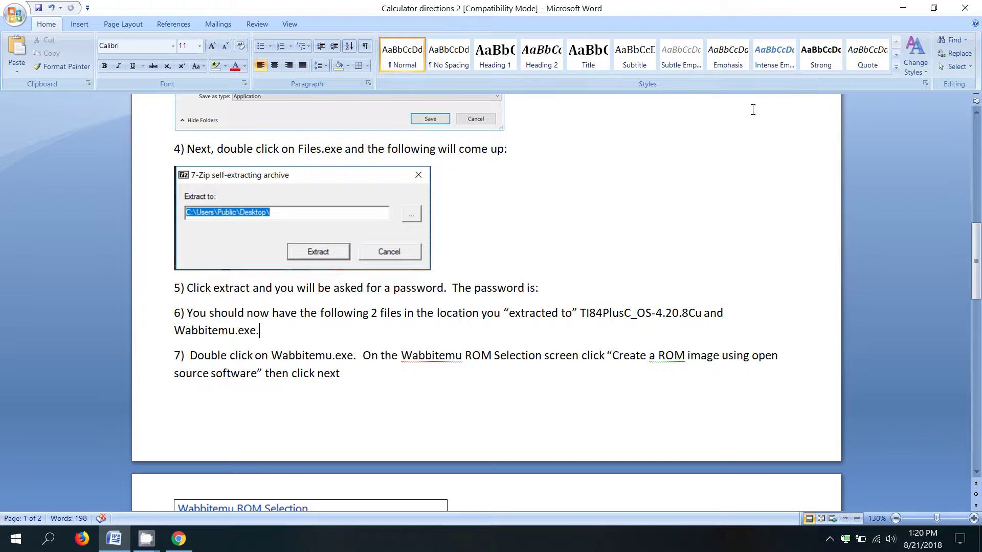
Launch Wabbitemu from the desktop and, following step 7 in Word, continue its setup with "Create a ROM image using open source software".
{"action": "left_click", "coordinate": [903, 7]}
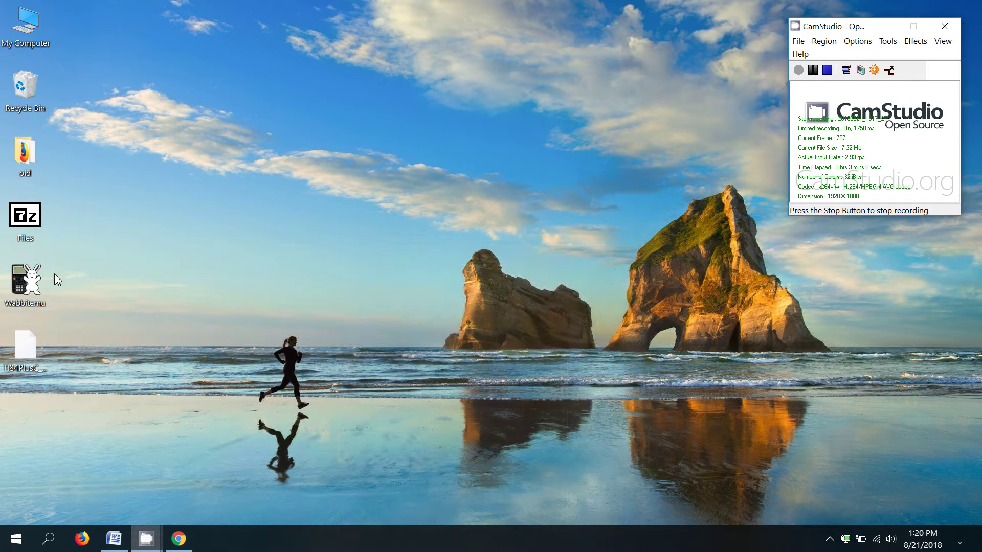
{"action": "double_click", "coordinate": [39, 279]}
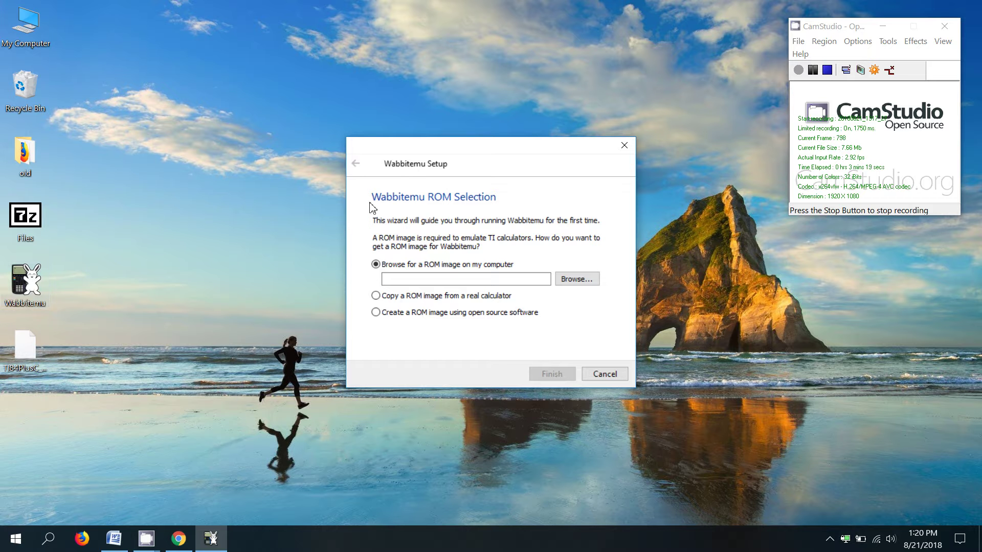
{"action": "left_click", "coordinate": [120, 535]}
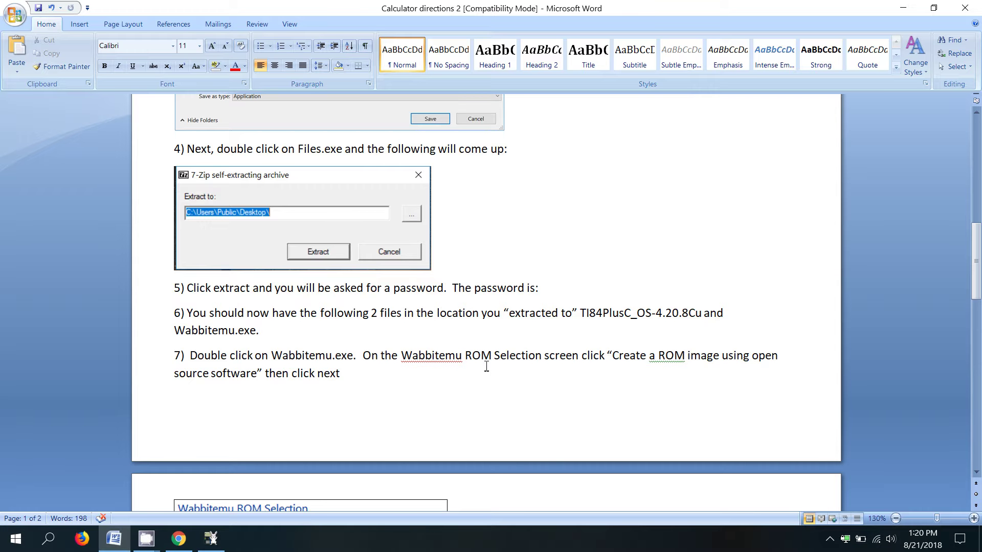
{"action": "left_click_drag", "start_coordinate": [402, 356], "coordinate": [606, 358]}
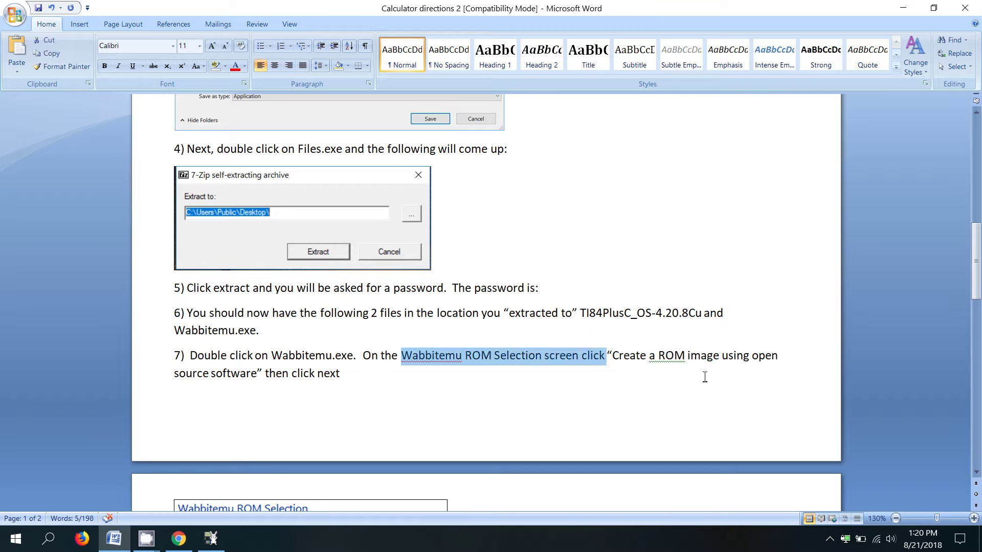
{"action": "left_click", "coordinate": [604, 373]}
{"action": "scroll", "coordinate": [818, 184], "scroll_direction": "down", "scroll_amount": 5}
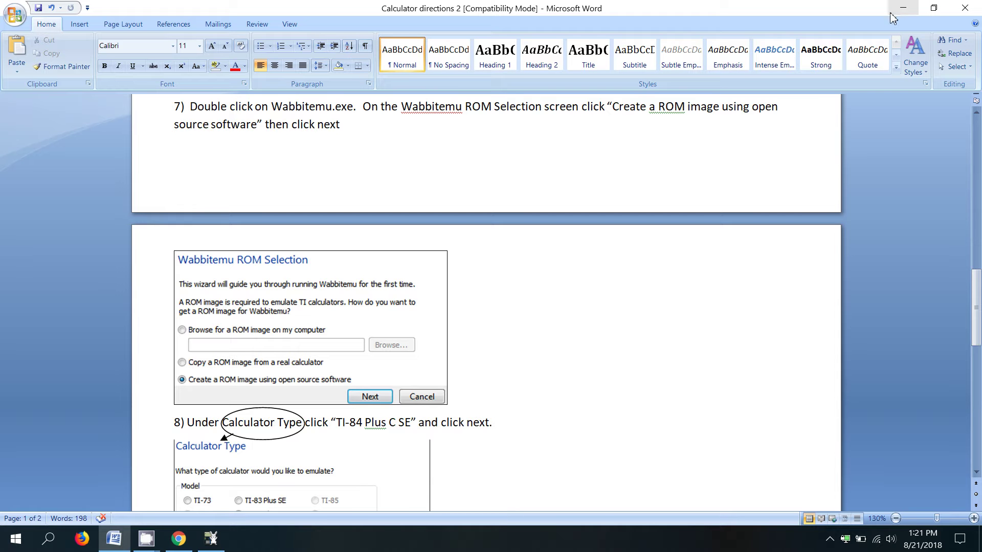
{"action": "left_click", "coordinate": [904, 7]}
{"action": "left_click", "coordinate": [483, 315]}
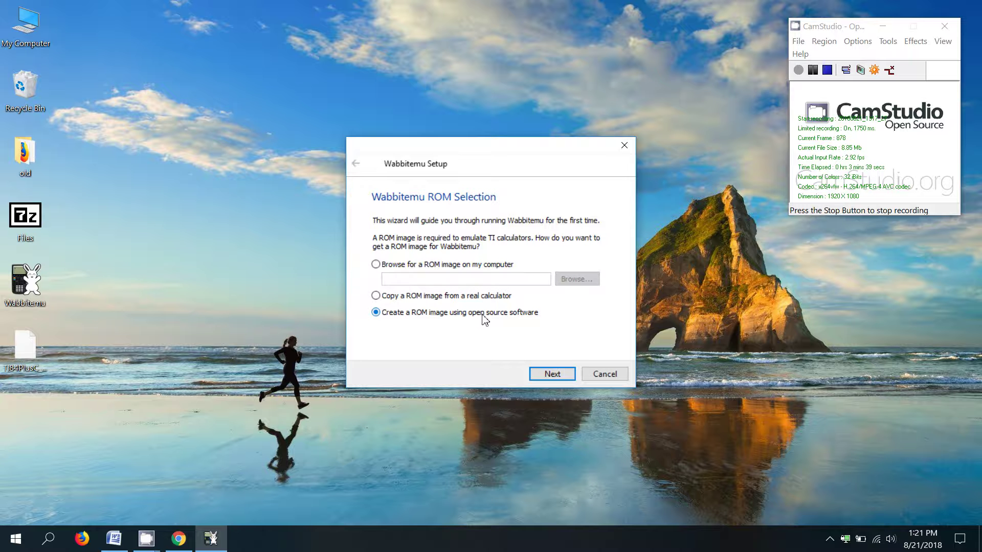
{"action": "left_click", "coordinate": [551, 375]}
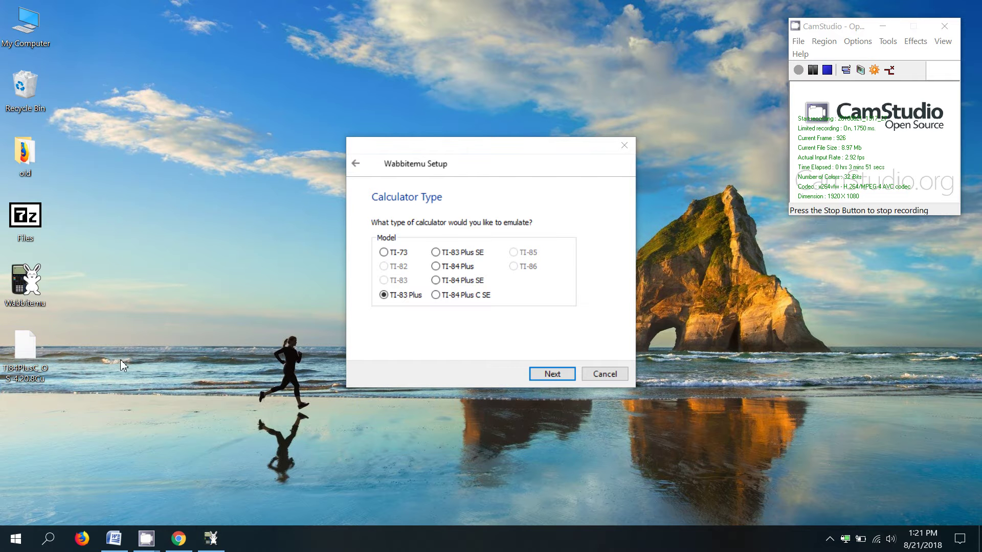
Read step 8 of the Word directions, and choose TI-84 Plus C SE as the calculator type in Wabbitemu Setup, continuing to OS Selection.
{"action": "left_click", "coordinate": [117, 543]}
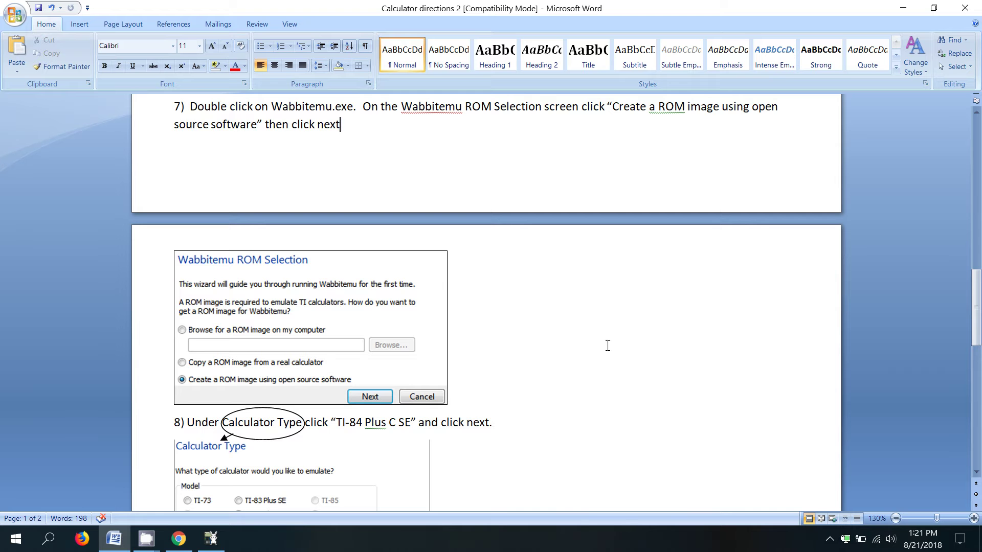
{"action": "scroll", "coordinate": [978, 267], "scroll_direction": "down", "scroll_amount": 2}
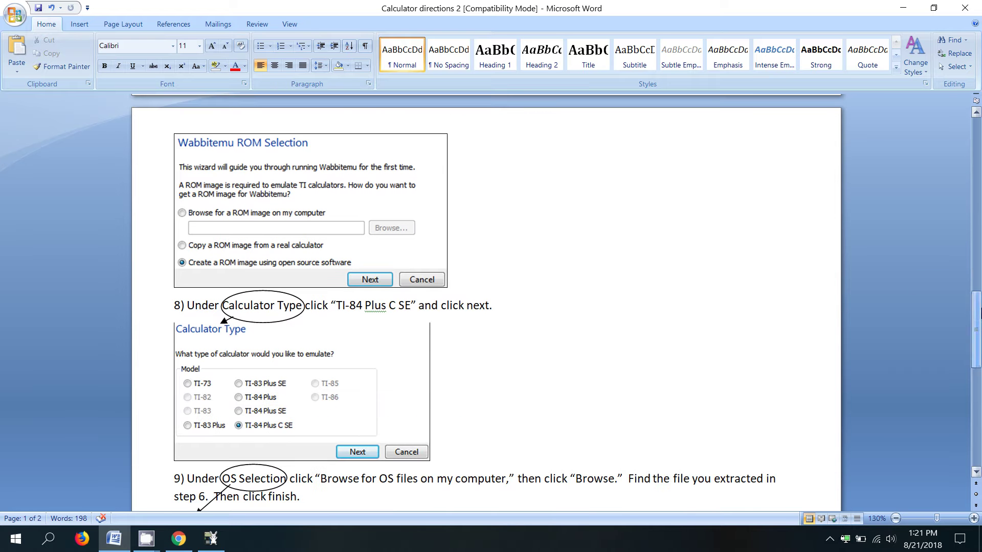
{"action": "left_click", "coordinate": [345, 306]}
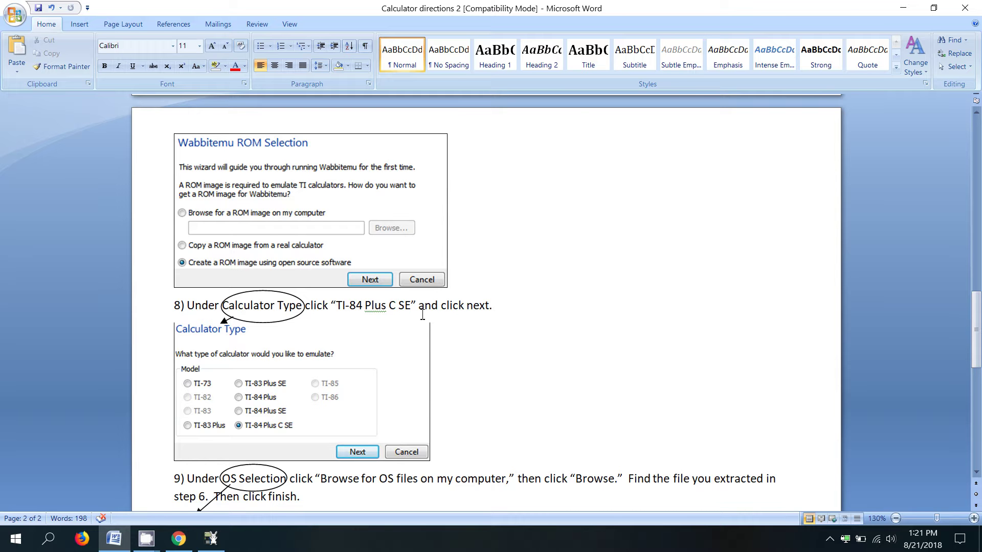
{"action": "left_click", "coordinate": [902, 8]}
{"action": "left_click", "coordinate": [484, 301]}
{"action": "left_click", "coordinate": [549, 382]}
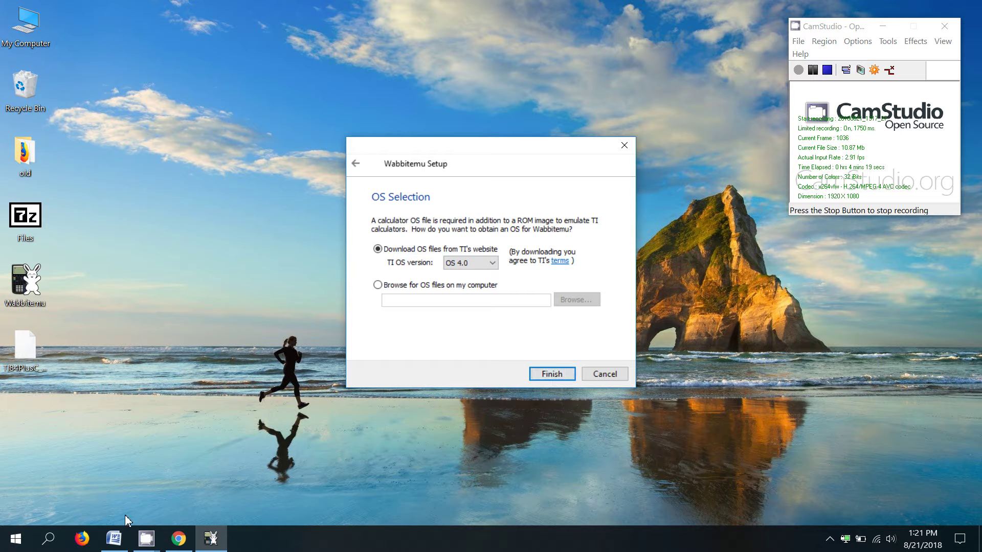
Read step 9 of the Word directions about OS Selection, and look back at step 6 for the extracted OS file name.
{"action": "left_click", "coordinate": [118, 541]}
{"action": "left_click_drag", "start_coordinate": [977, 310], "coordinate": [979, 346]}
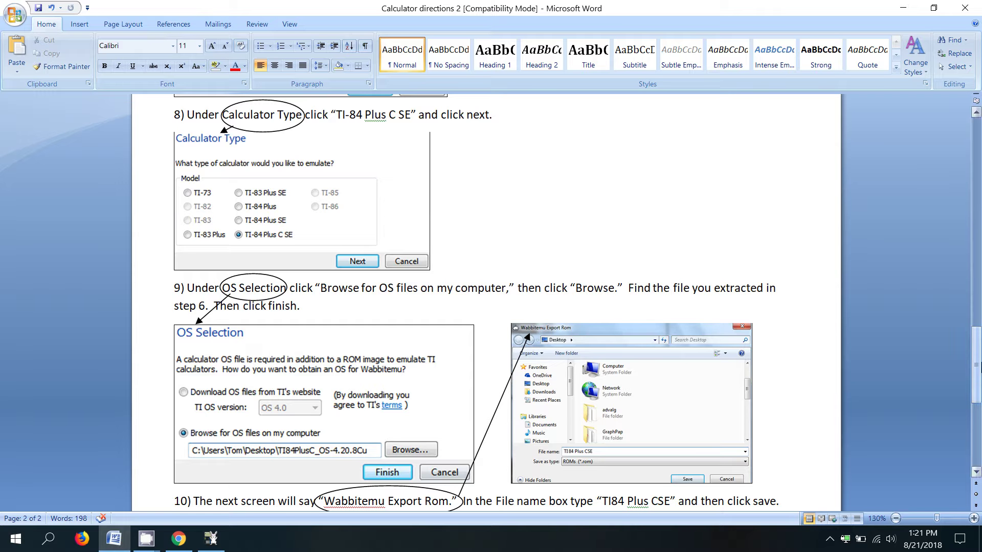
{"action": "left_click_drag", "start_coordinate": [977, 366], "coordinate": [978, 300]}
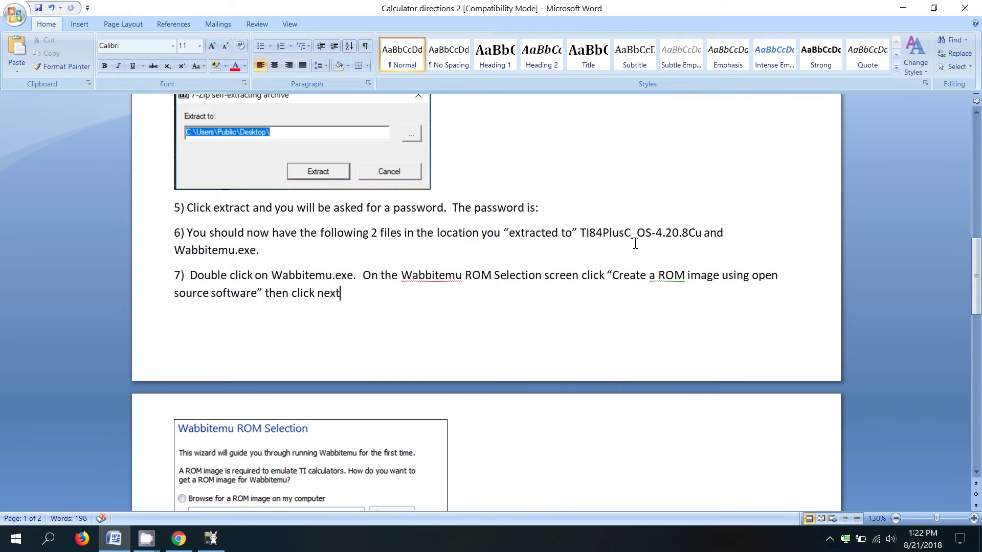
{"action": "left_click_drag", "start_coordinate": [977, 276], "coordinate": [978, 359]}
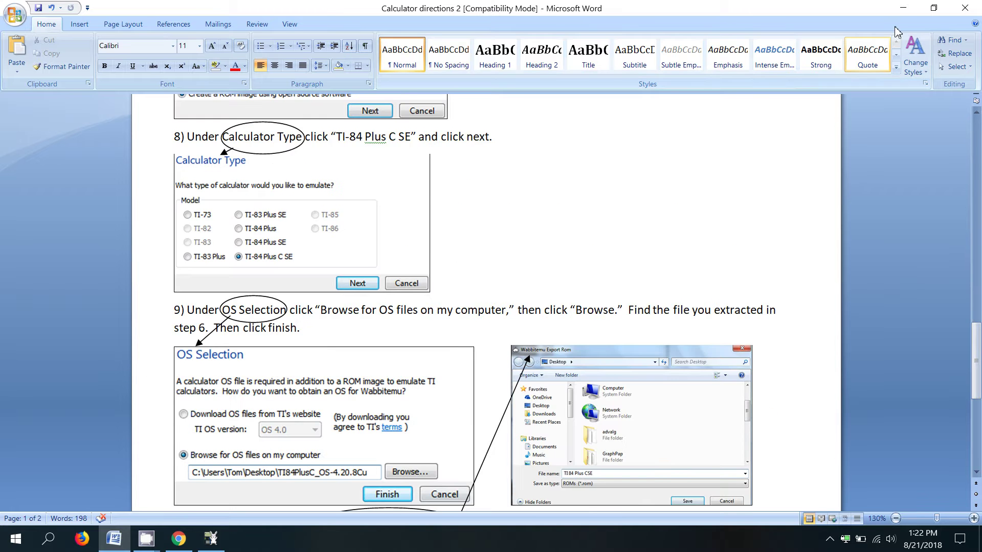
{"action": "left_click", "coordinate": [904, 7]}
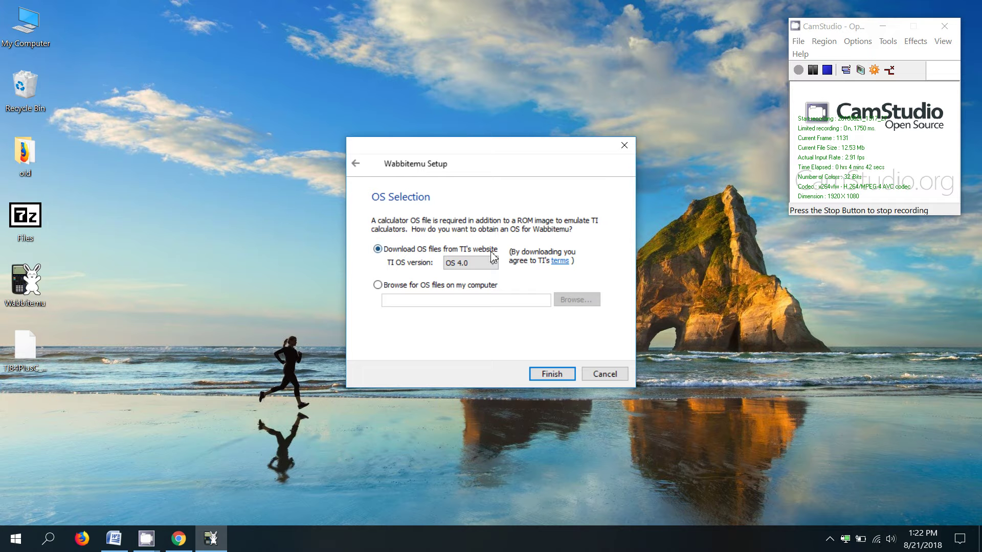
Choose to browse for OS files on the computer, and open TI84PlusC_OS-4.20.8Cu from the Public Desktop.
{"action": "left_click", "coordinate": [476, 285]}
{"action": "left_click", "coordinate": [588, 301]}
{"action": "left_click", "coordinate": [583, 306]}
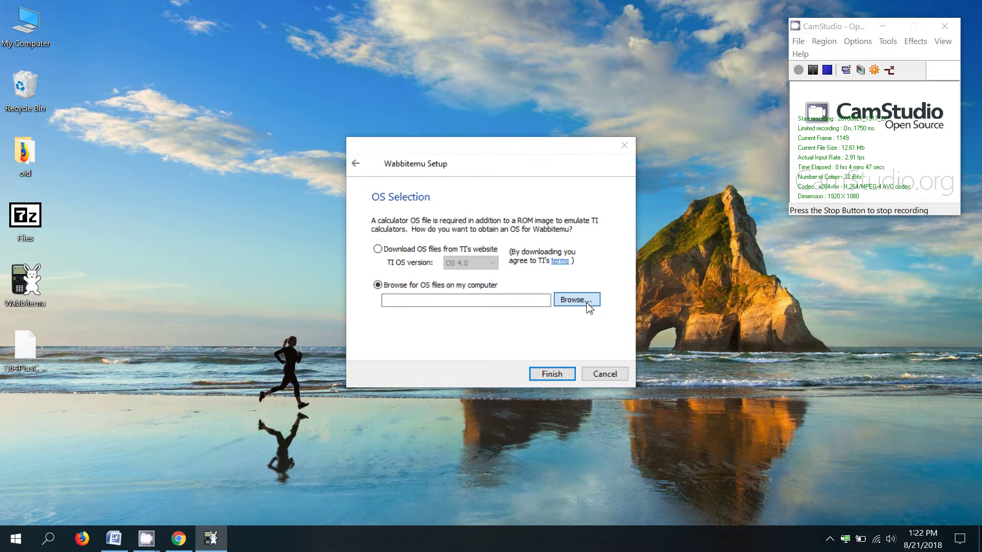
{"action": "left_click", "coordinate": [553, 246]}
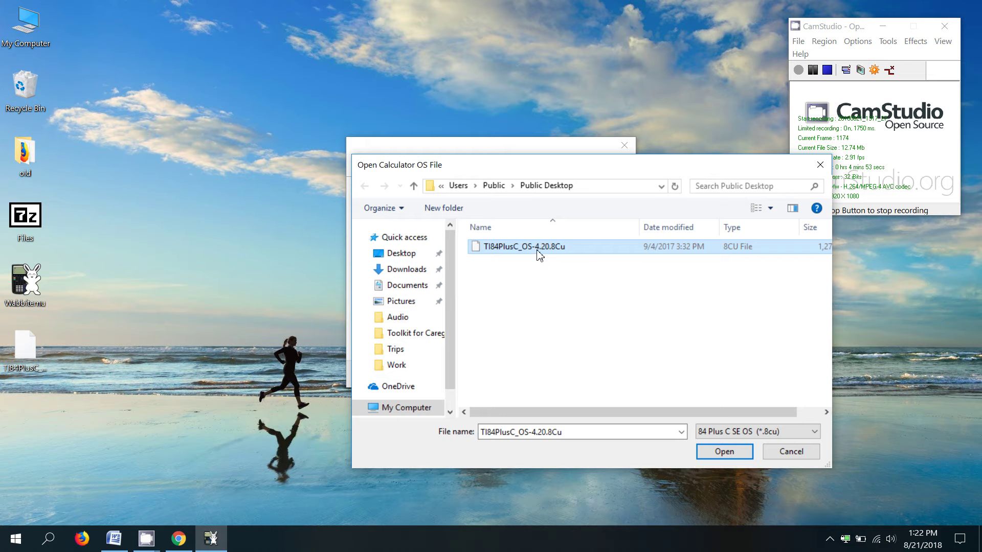
{"action": "left_click", "coordinate": [735, 456]}
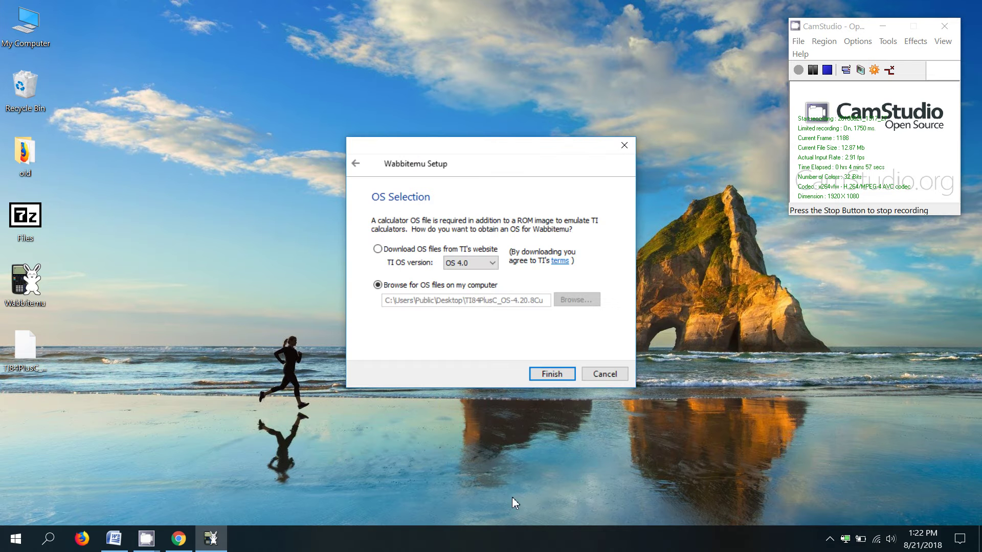
Recheck step 9 of the Word directions, and finish the OS Selection page of Wabbitemu Setup.
{"action": "left_click", "coordinate": [114, 539]}
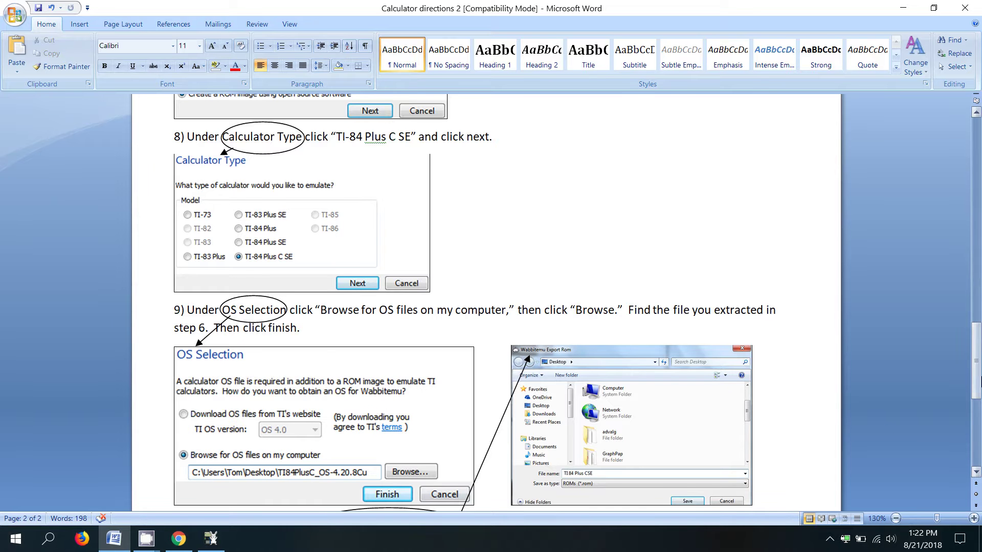
{"action": "scroll", "coordinate": [571, 339], "scroll_direction": "down", "scroll_amount": 3}
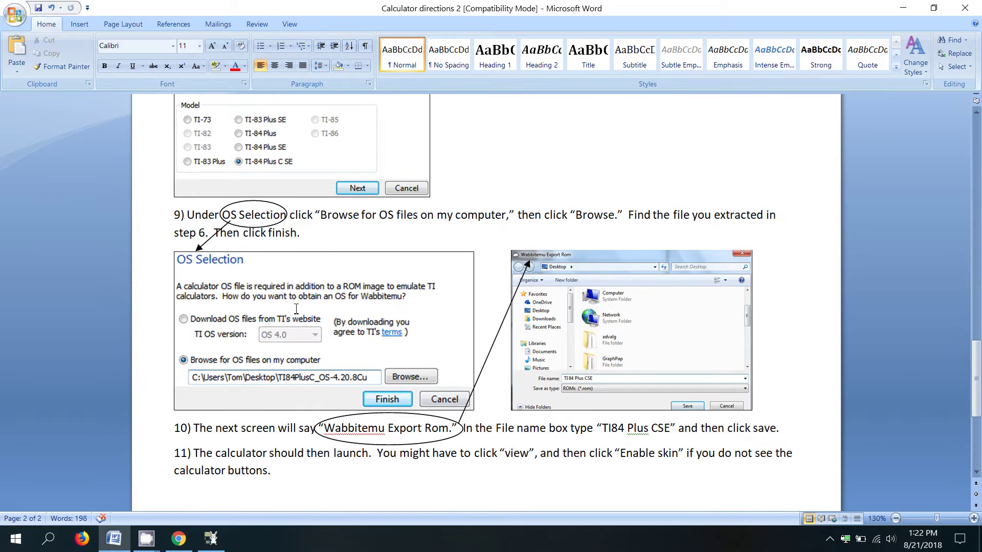
{"action": "left_click", "coordinate": [211, 539]}
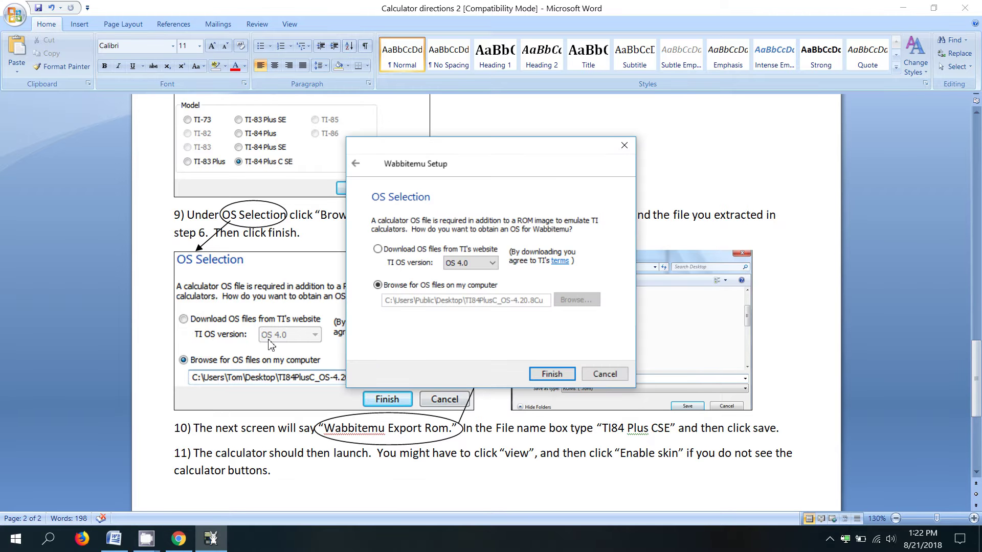
{"action": "left_click", "coordinate": [552, 376]}
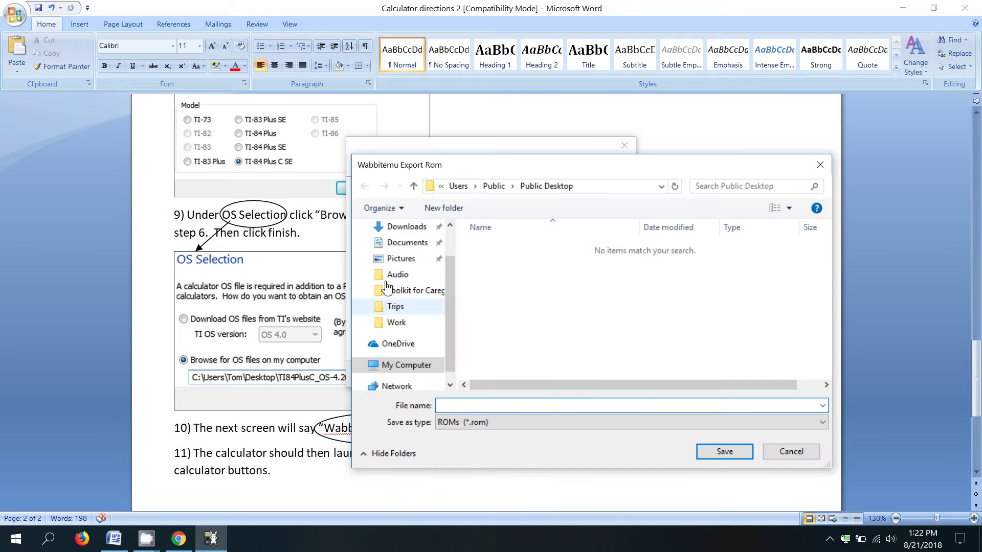
Copy the name "TI84 Plus CSE" from step 10 of the Word directions into the file name of the Wabbitemu ROM export.
{"action": "left_click_drag", "start_coordinate": [977, 386], "coordinate": [978, 394]}
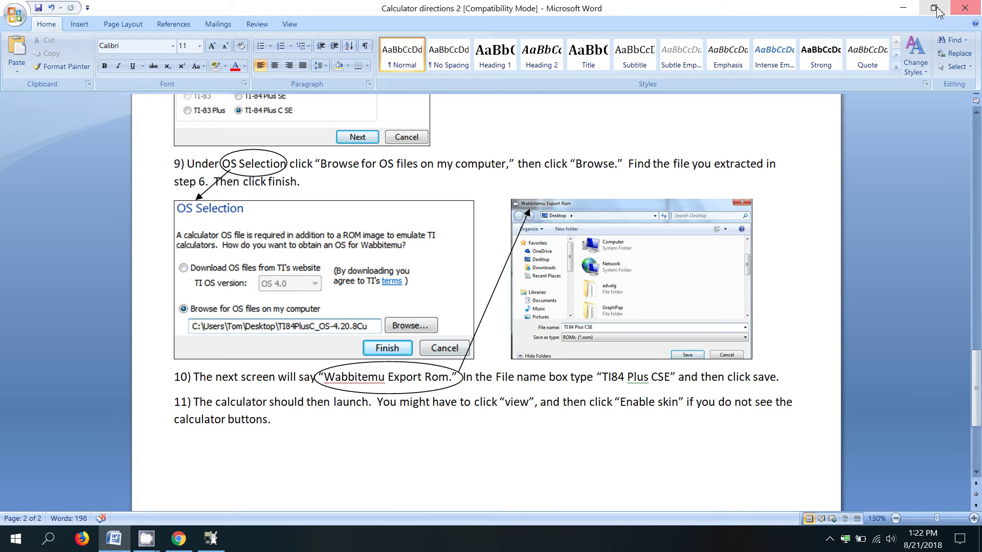
{"action": "left_click", "coordinate": [904, 8]}
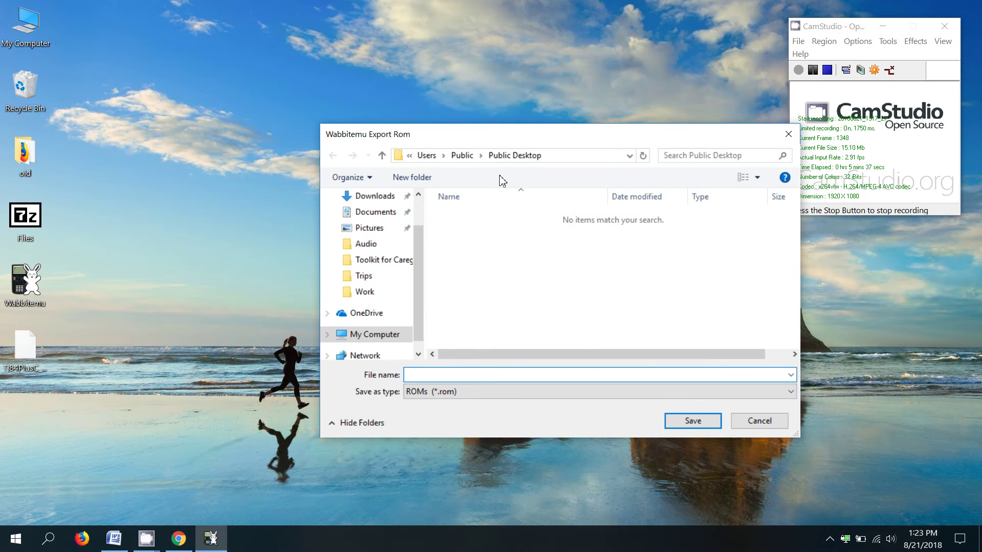
{"action": "left_click", "coordinate": [110, 542]}
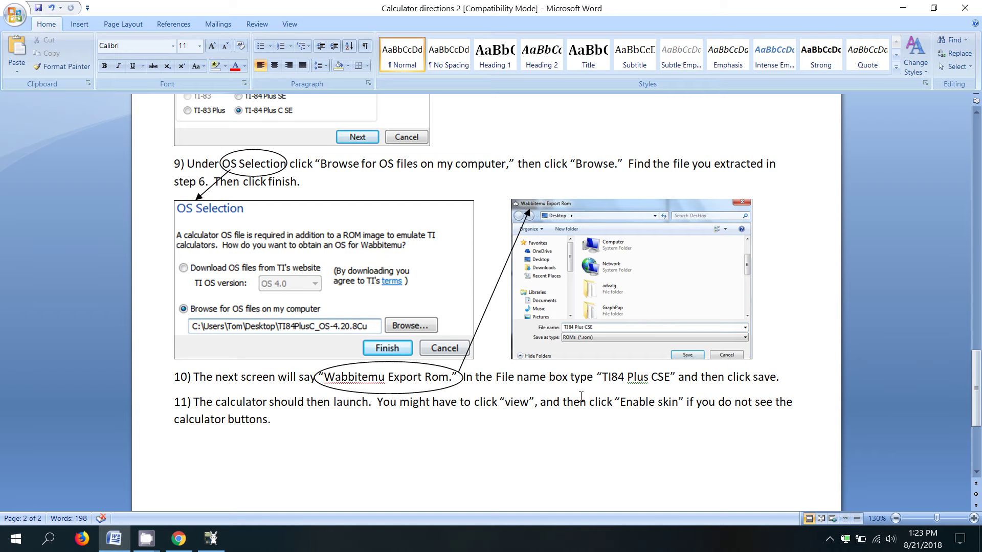
{"action": "left_click_drag", "start_coordinate": [602, 378], "coordinate": [668, 381]}
{"action": "key", "text": "ctrl+c"}
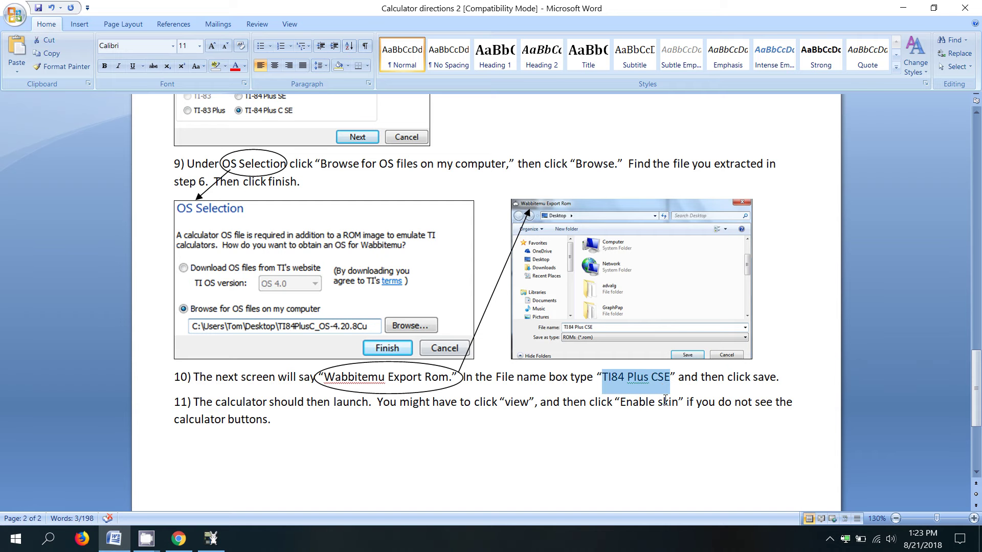
{"action": "left_click", "coordinate": [908, 8]}
{"action": "left_click", "coordinate": [581, 372]}
{"action": "key", "text": "ctrl+v"}
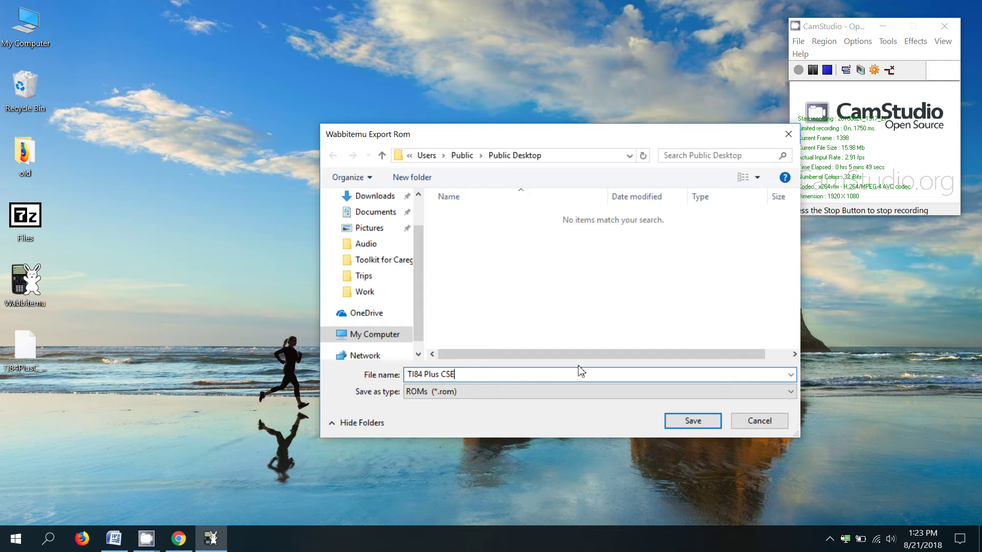
Reread the end of step 10 in Word, and save the TI84 Plus CSE ROM to the Public Desktop.
{"action": "left_click", "coordinate": [114, 538]}
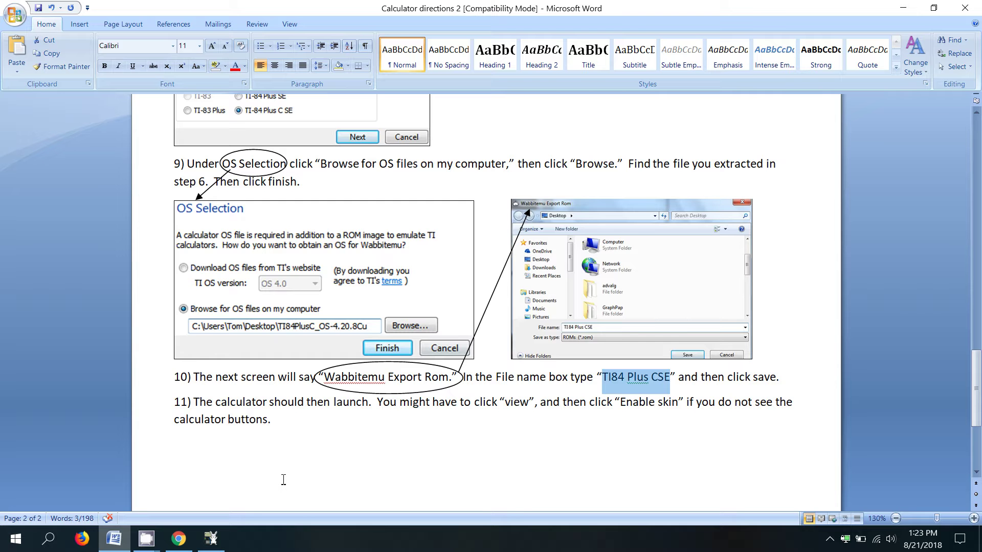
{"action": "left_click", "coordinate": [755, 379]}
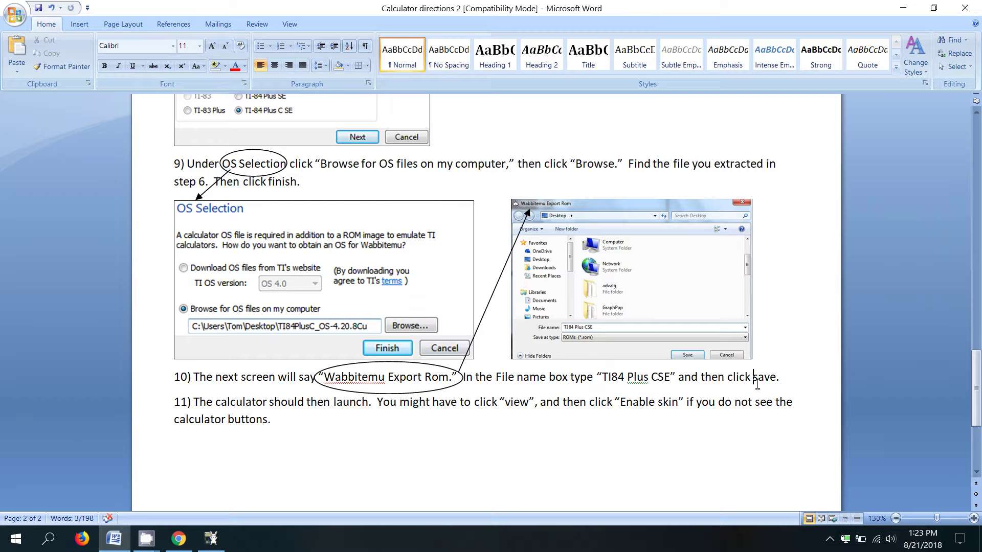
{"action": "left_click", "coordinate": [904, 9]}
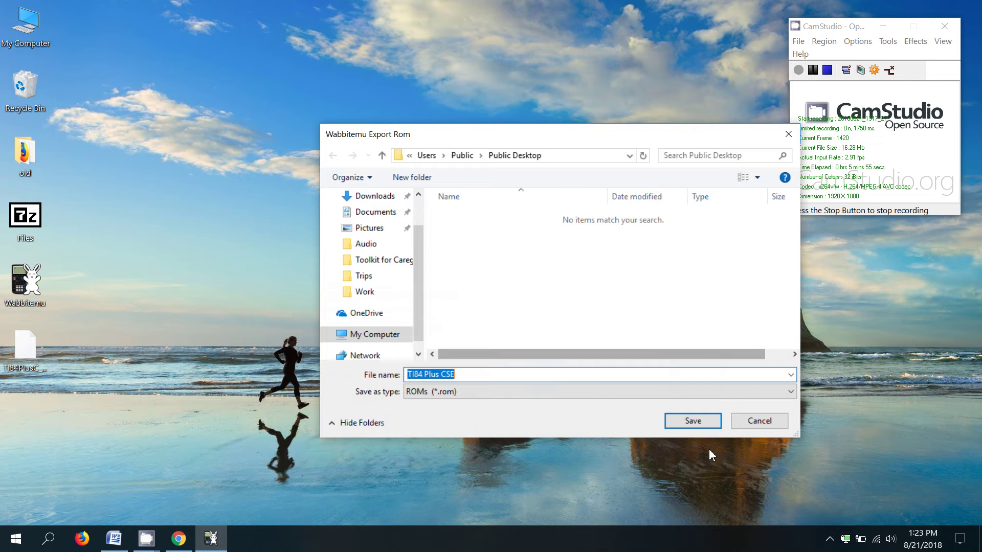
{"action": "left_click", "coordinate": [710, 421]}
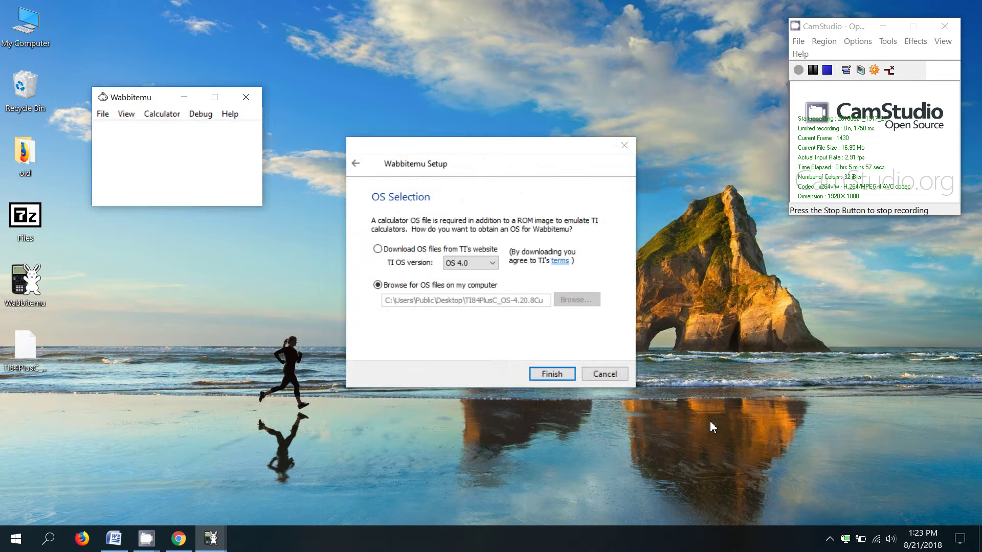
{"action": "key", "text": "Return"}
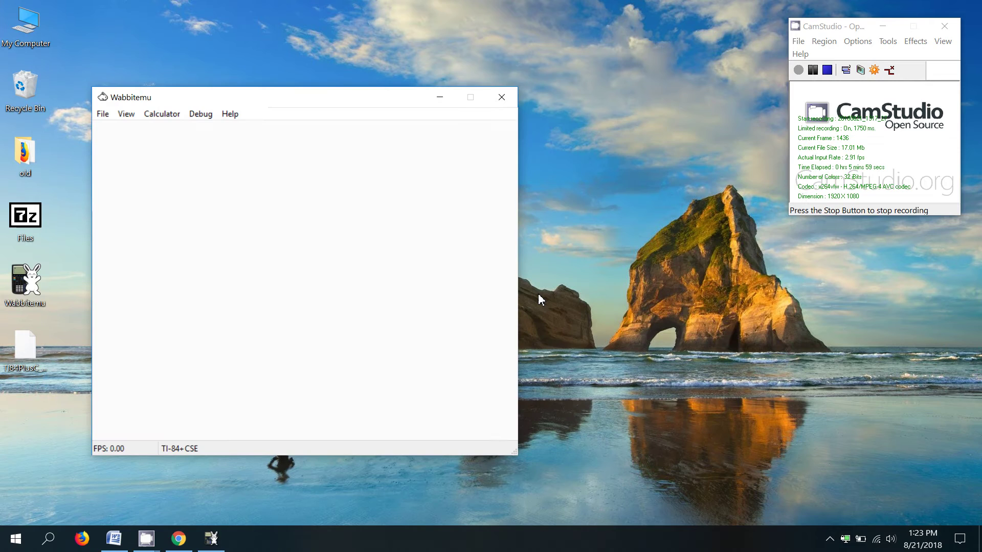
Enable the calculator skin in Wabbitemu, and reposition the window so the whole calculator fits on the screen.
{"action": "left_click_drag", "start_coordinate": [331, 101], "coordinate": [506, 58]}
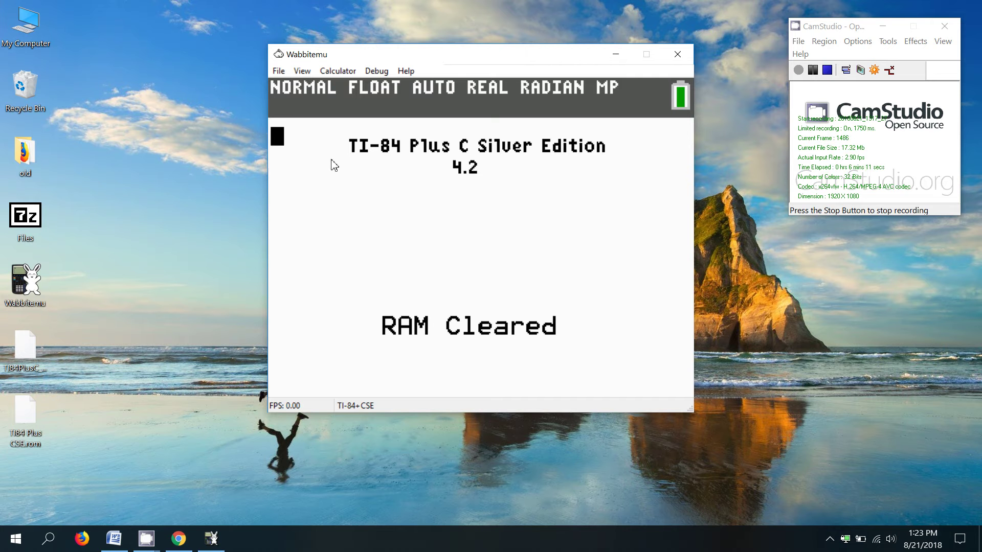
{"action": "left_click", "coordinate": [303, 72]}
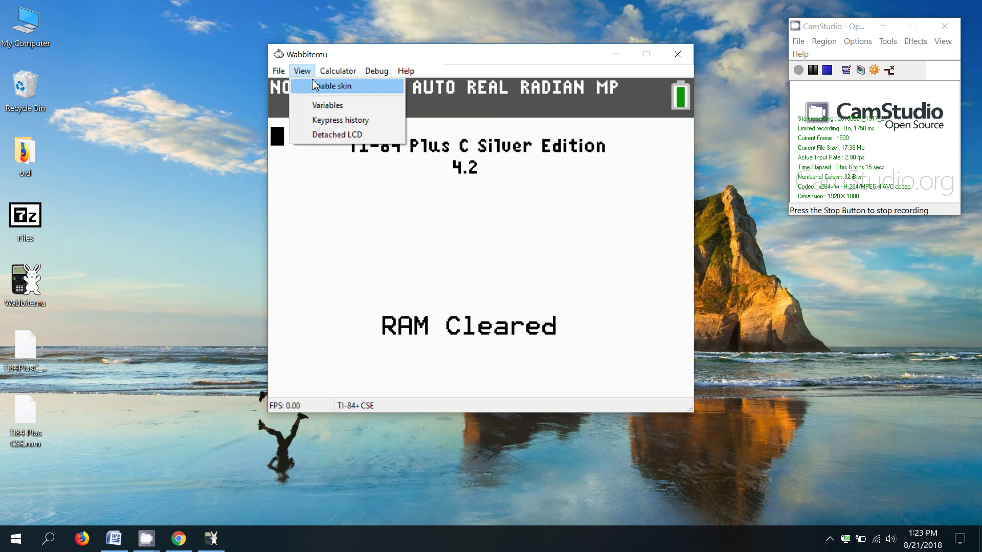
{"action": "left_click", "coordinate": [315, 86]}
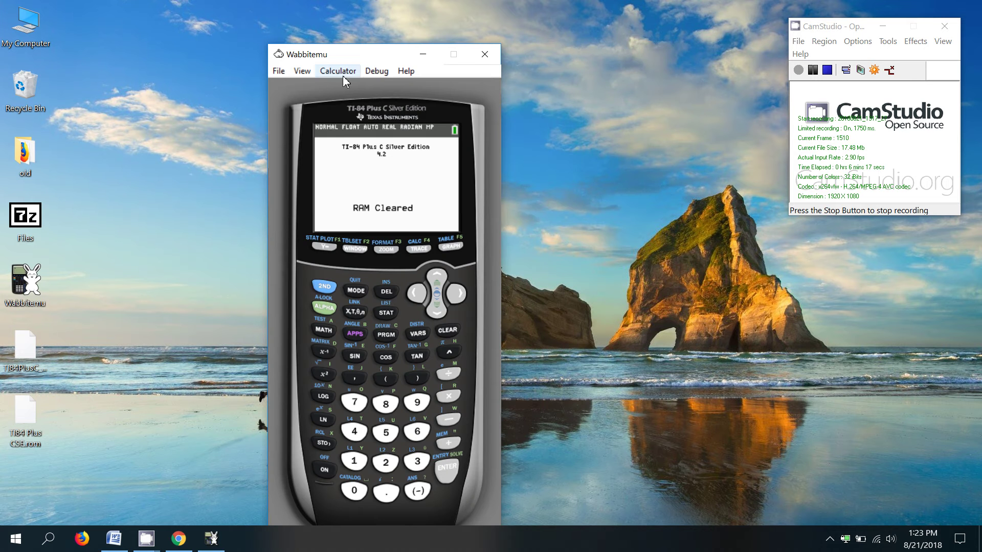
{"action": "left_click_drag", "start_coordinate": [378, 57], "coordinate": [333, 14]}
{"action": "mouse_move", "coordinate": [456, 4]}
{"action": "left_mouse_down"}
{"action": "mouse_move", "coordinate": [370, 209]}
{"action": "mouse_move", "coordinate": [386, 122]}
{"action": "mouse_move", "coordinate": [430, 33]}
{"action": "mouse_move", "coordinate": [471, 0]}
{"action": "left_mouse_up"}
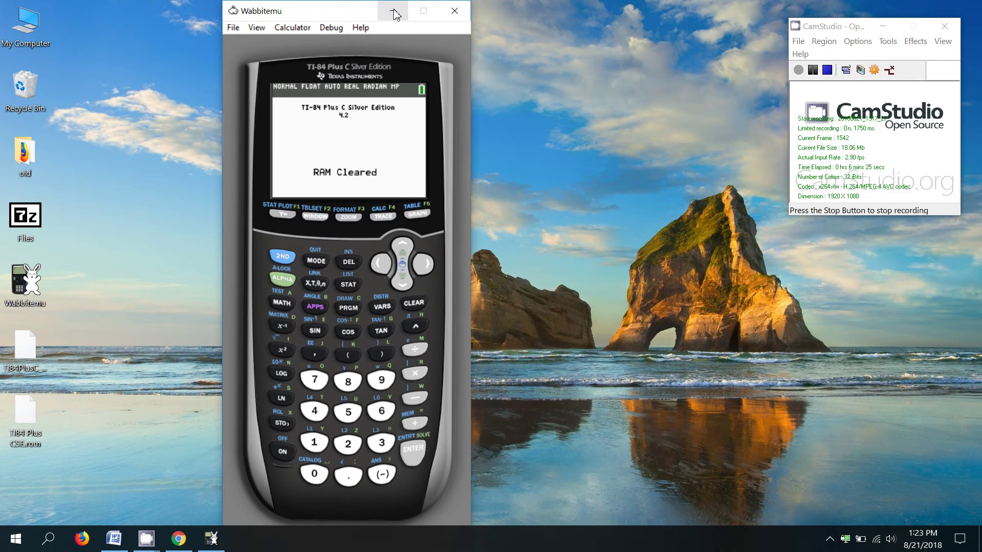
Turn on "Use cutout skin" in the Wabbitemu skin options, and move the calculator closer to the desktop icons.
{"action": "left_click", "coordinate": [297, 32]}
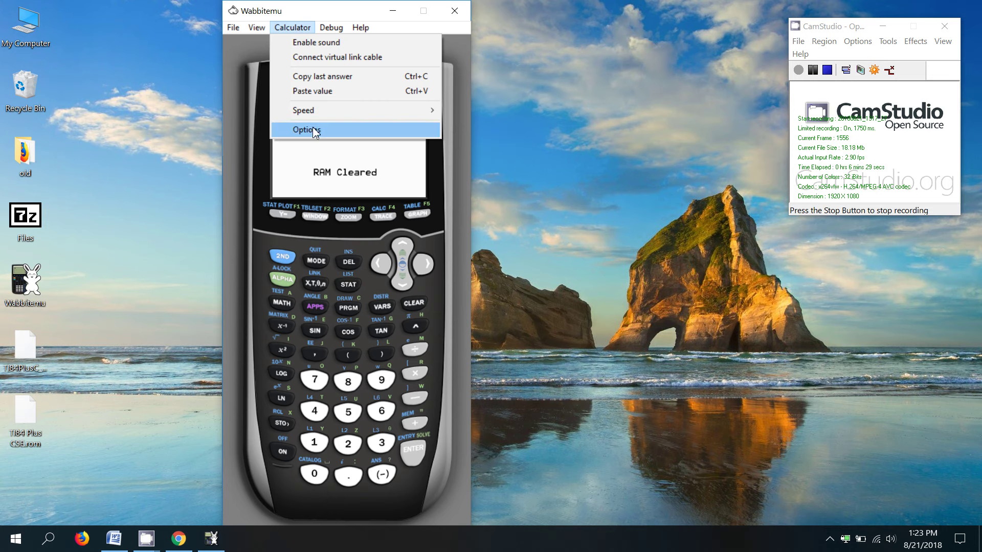
{"action": "left_click", "coordinate": [313, 128]}
{"action": "left_click", "coordinate": [408, 41]}
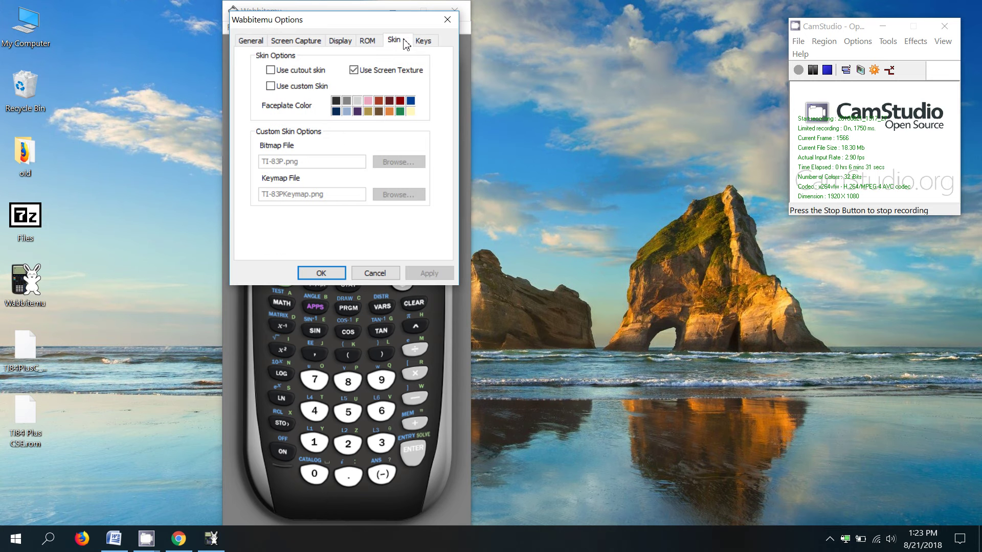
{"action": "left_click", "coordinate": [300, 73]}
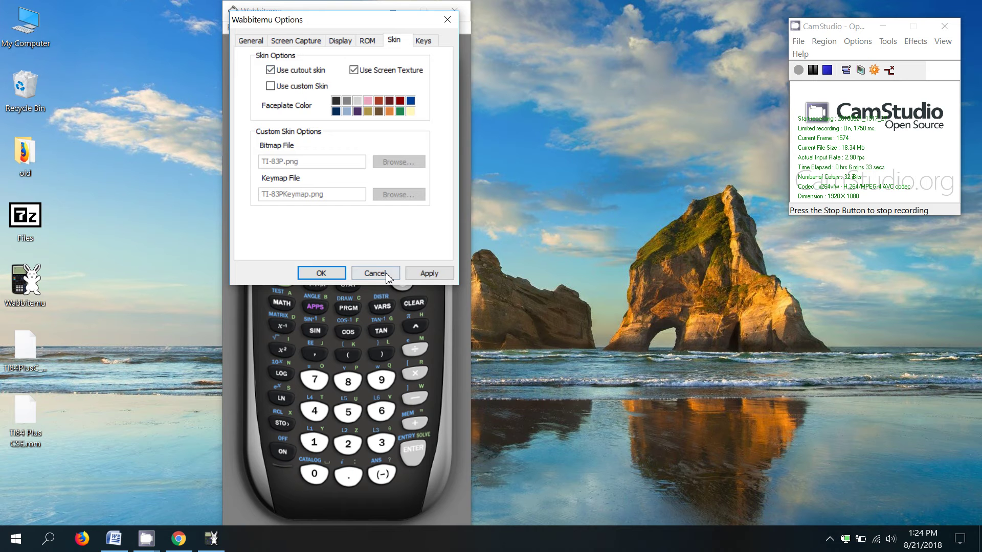
{"action": "left_click", "coordinate": [428, 273]}
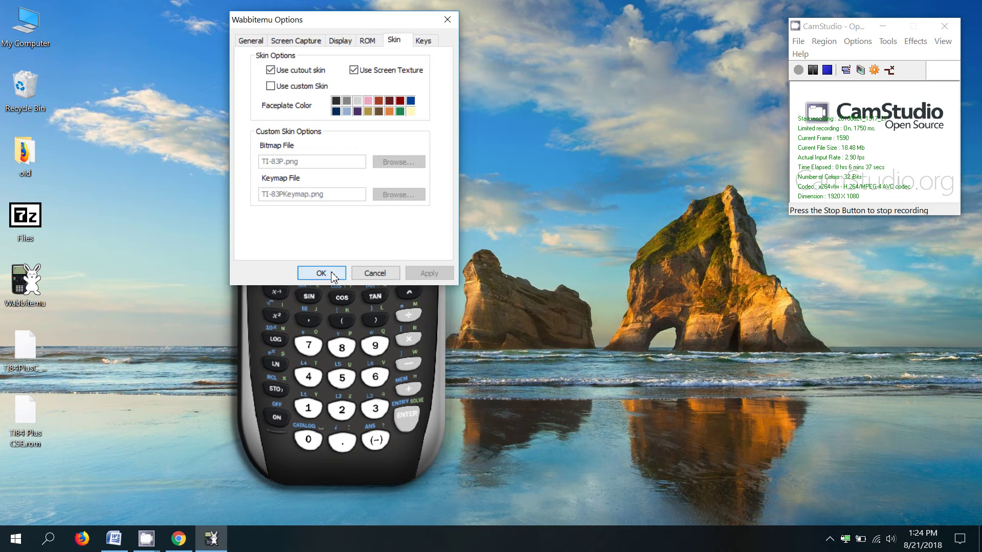
{"action": "left_click", "coordinate": [321, 273]}
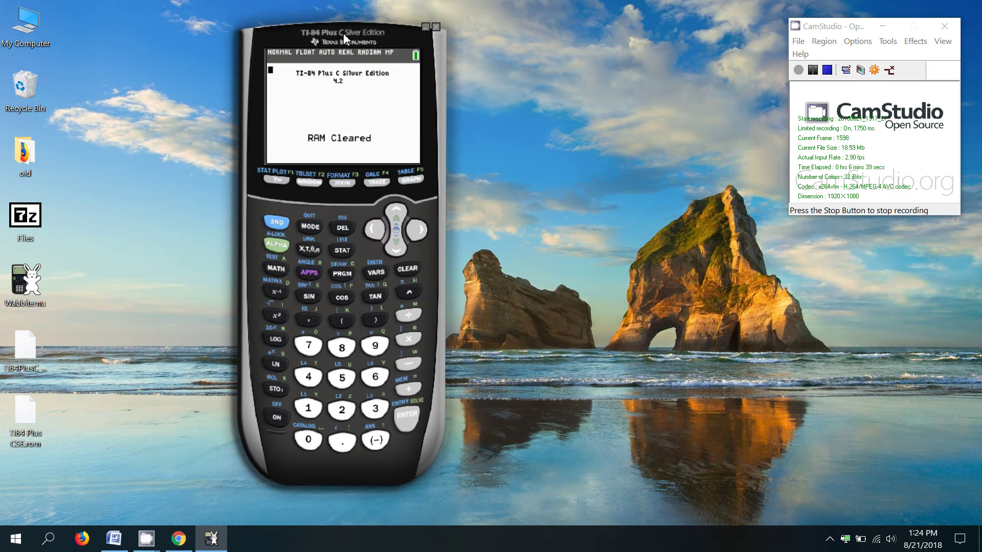
{"action": "left_click_drag", "start_coordinate": [344, 37], "coordinate": [177, 40]}
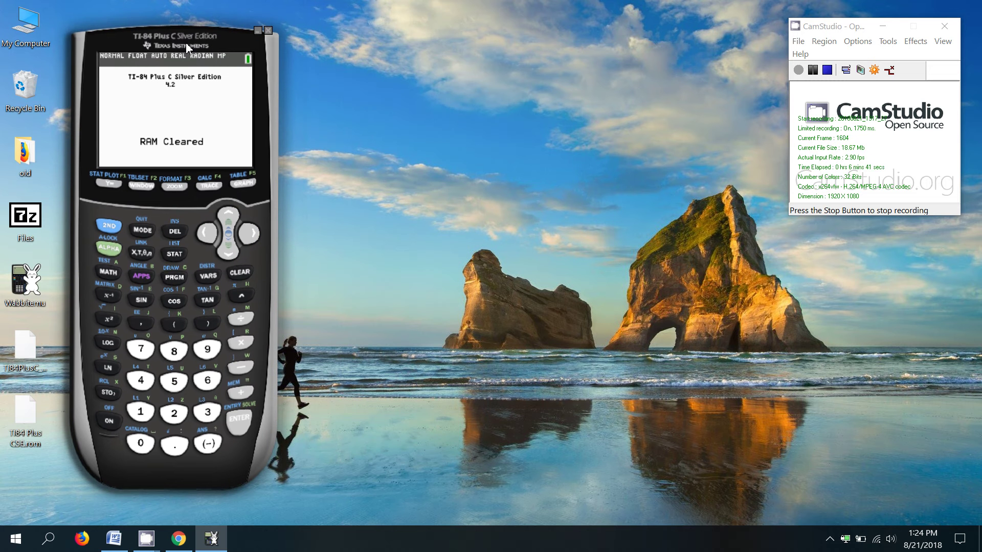
Clear the calculator's startup screen, and turn off "Use cutout skin" in the Wabbitemu skin options.
{"action": "left_click", "coordinate": [244, 277]}
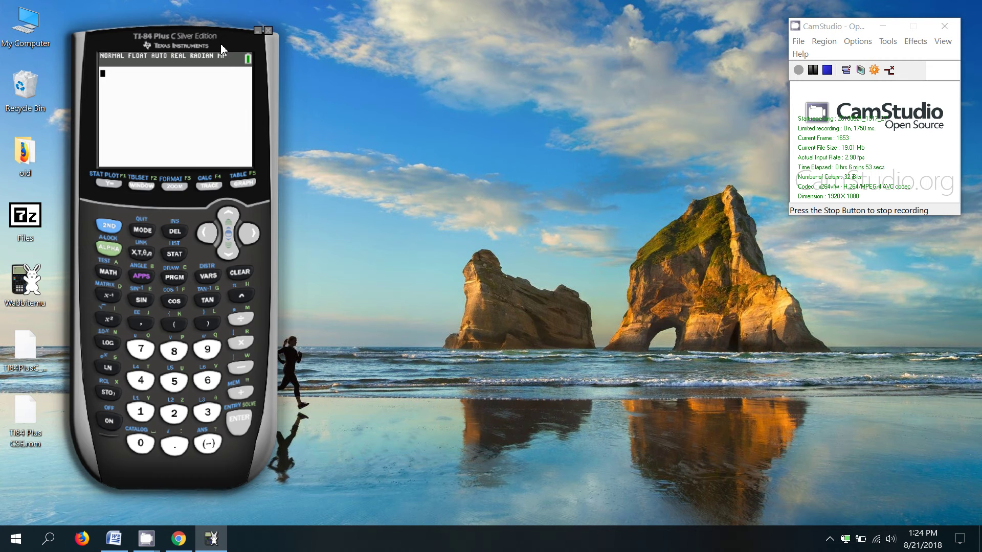
{"action": "right_click", "coordinate": [210, 76]}
{"action": "left_click", "coordinate": [193, 98]}
{"action": "right_click", "coordinate": [193, 97]}
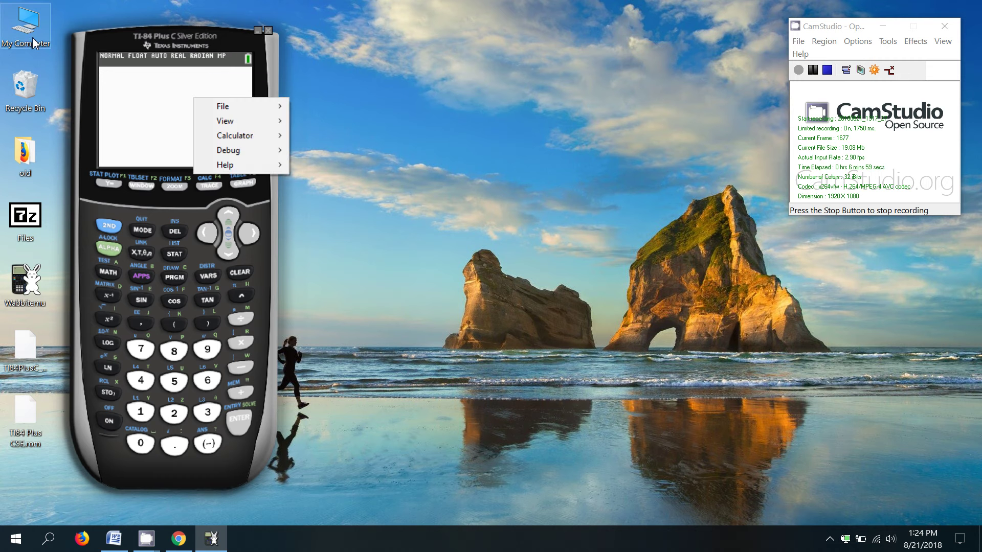
{"action": "right_click", "coordinate": [164, 124]}
{"action": "mouse_move", "coordinate": [202, 161]}
{"action": "left_click", "coordinate": [301, 249]}
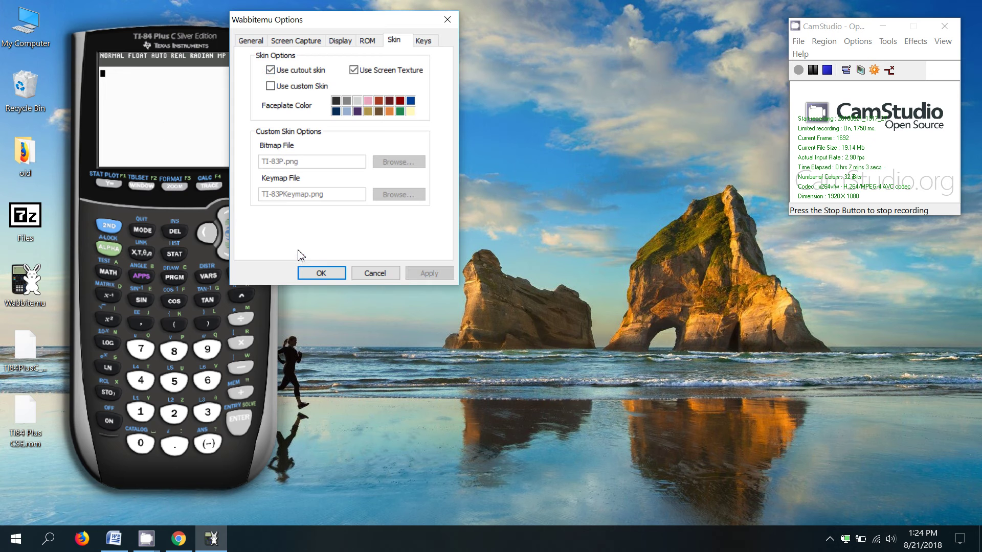
{"action": "left_click", "coordinate": [300, 71]}
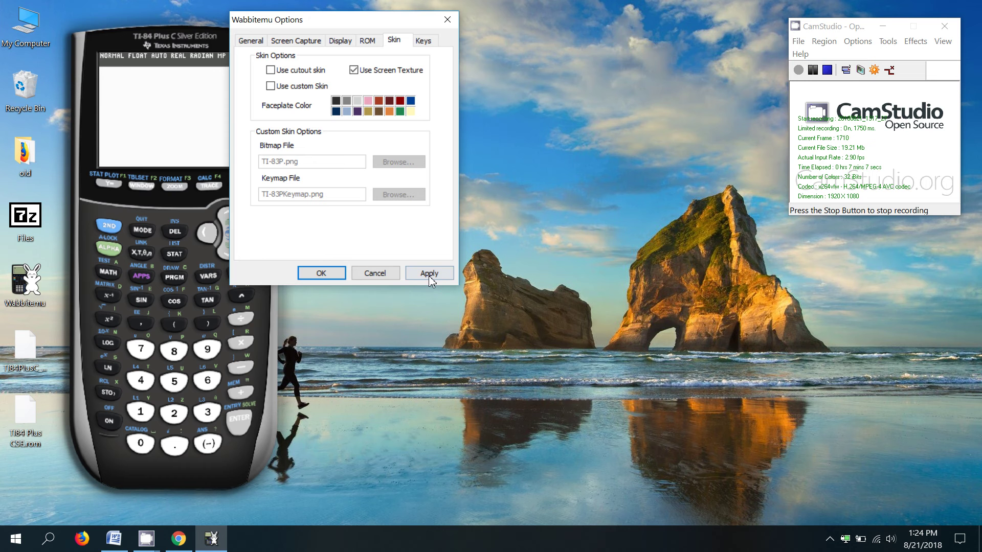
{"action": "left_click", "coordinate": [322, 273]}
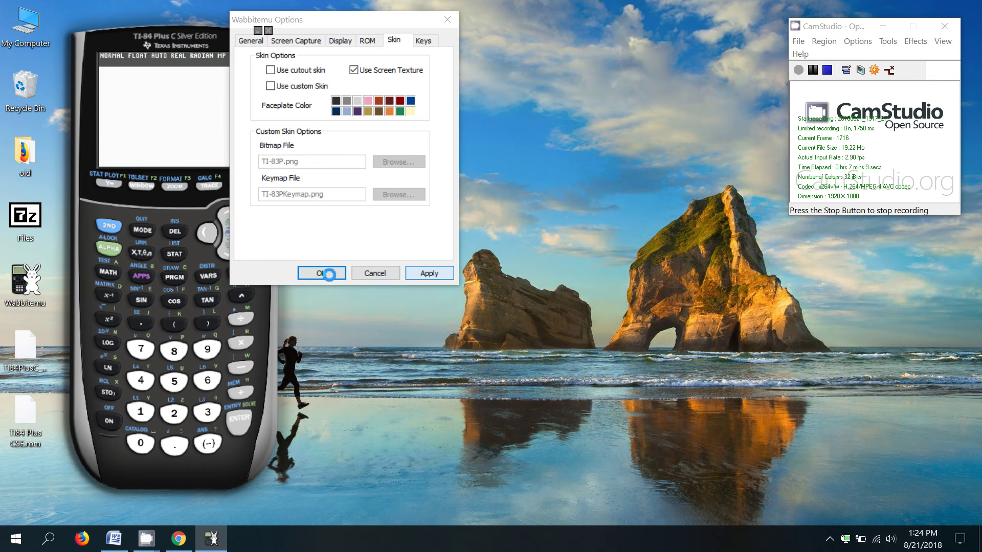
{"action": "left_click", "coordinate": [194, 156]}
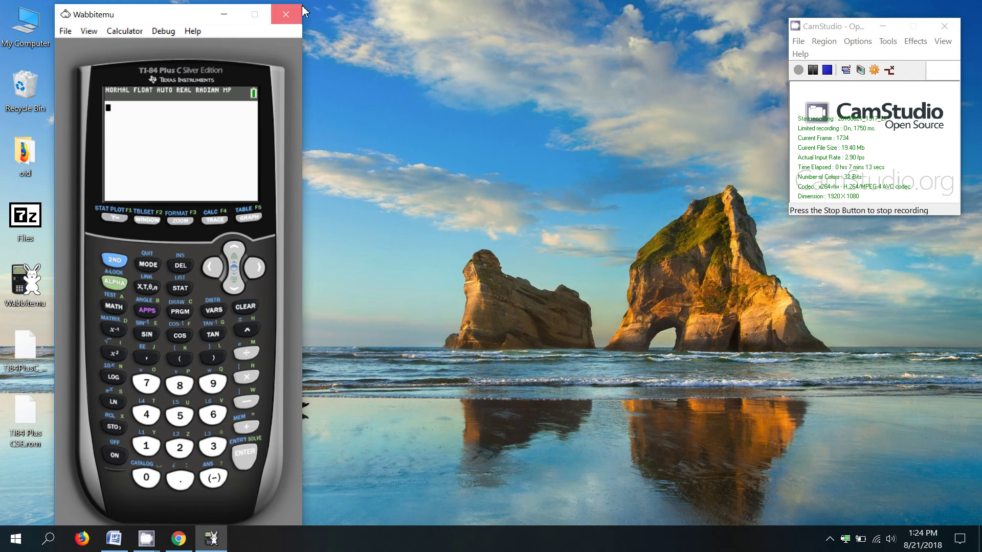
Close and relaunch Wabbitemu from the desktop, and shrink and reposition its window so the whole calculator fits on the screen.
{"action": "left_click", "coordinate": [298, 13]}
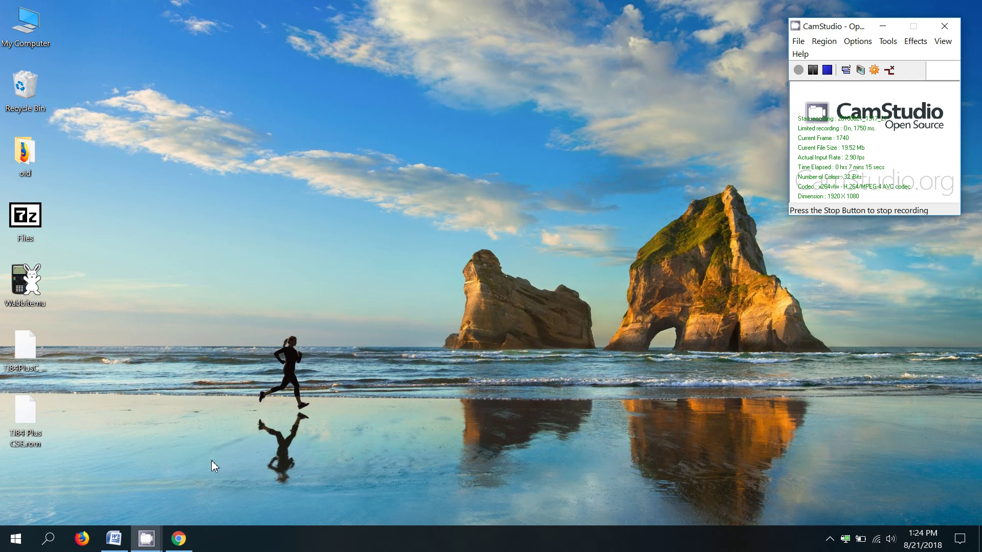
{"action": "double_click", "coordinate": [25, 281]}
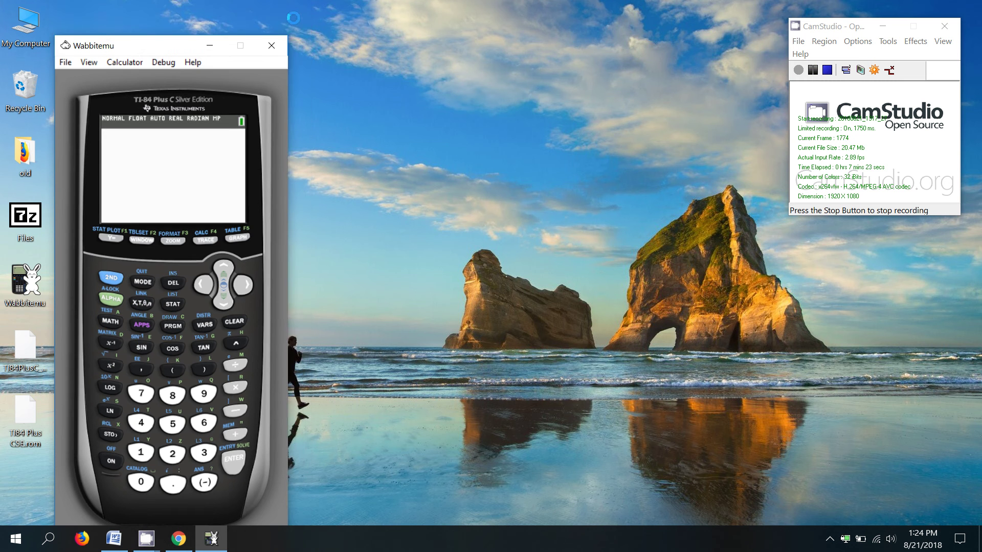
{"action": "mouse_move", "coordinate": [293, 18]}
{"action": "left_mouse_down"}
{"action": "mouse_move", "coordinate": [289, 31]}
{"action": "mouse_move", "coordinate": [322, 10]}
{"action": "mouse_move", "coordinate": [308, 34]}
{"action": "mouse_move", "coordinate": [300, 7]}
{"action": "mouse_move", "coordinate": [288, 36]}
{"action": "left_mouse_up"}
{"action": "left_click_drag", "start_coordinate": [174, 52], "coordinate": [193, 36]}
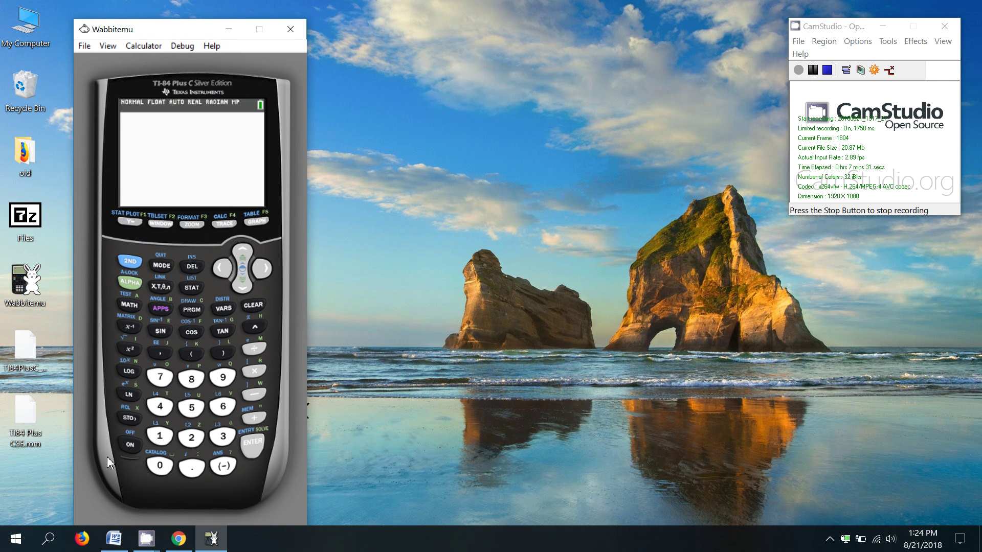
Review step 11 of the directions in Word, and minimize the document to return to the calculator.
{"action": "left_click", "coordinate": [114, 538]}
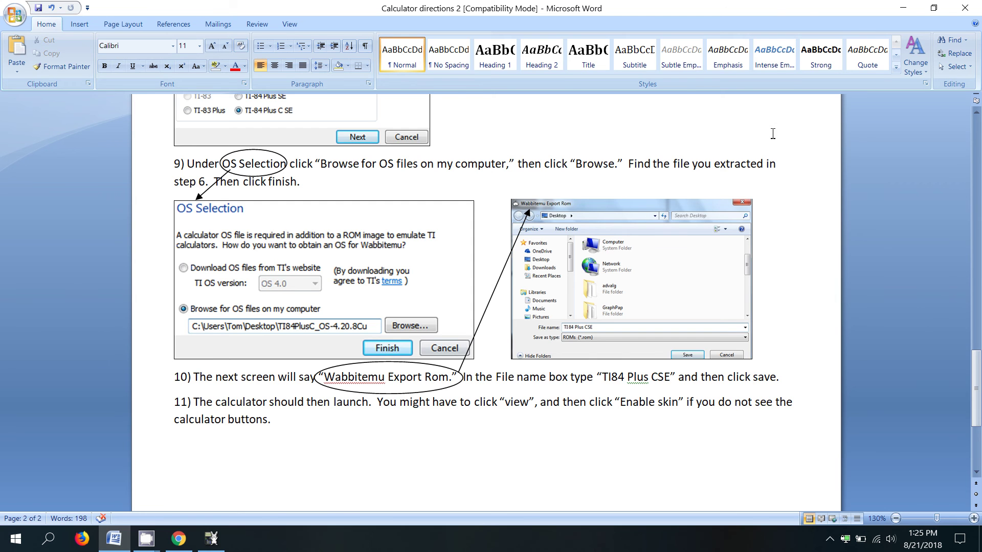
{"action": "left_click", "coordinate": [904, 7]}
{"action": "right_click", "coordinate": [198, 138]}
{"action": "left_click", "coordinate": [191, 147]}
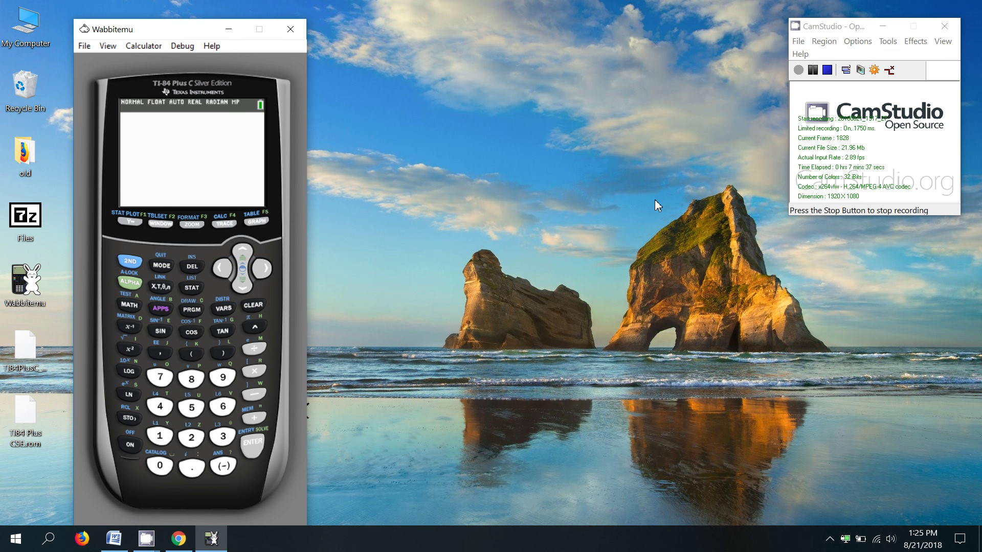